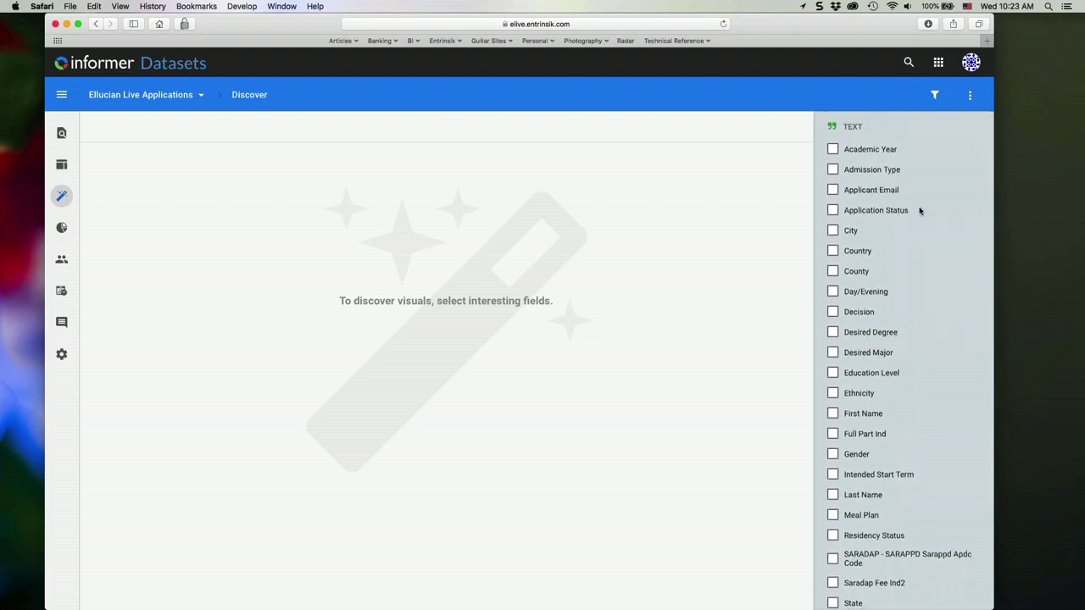
- Select the Admission Type field from the Ellucian Live Applications field list
scroll(919, 210, down, 1)
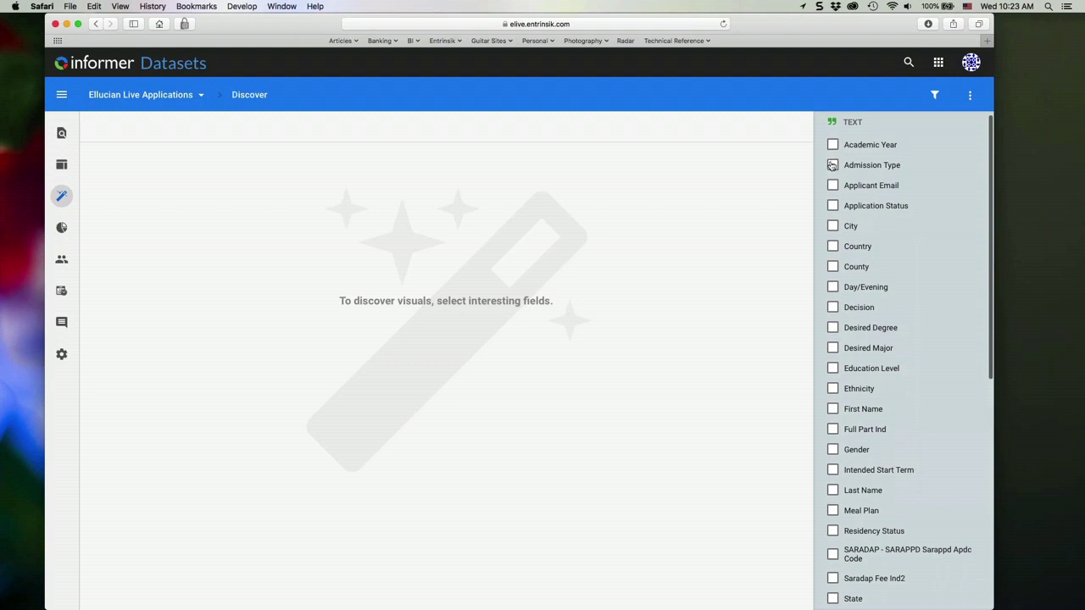
click(832, 165)
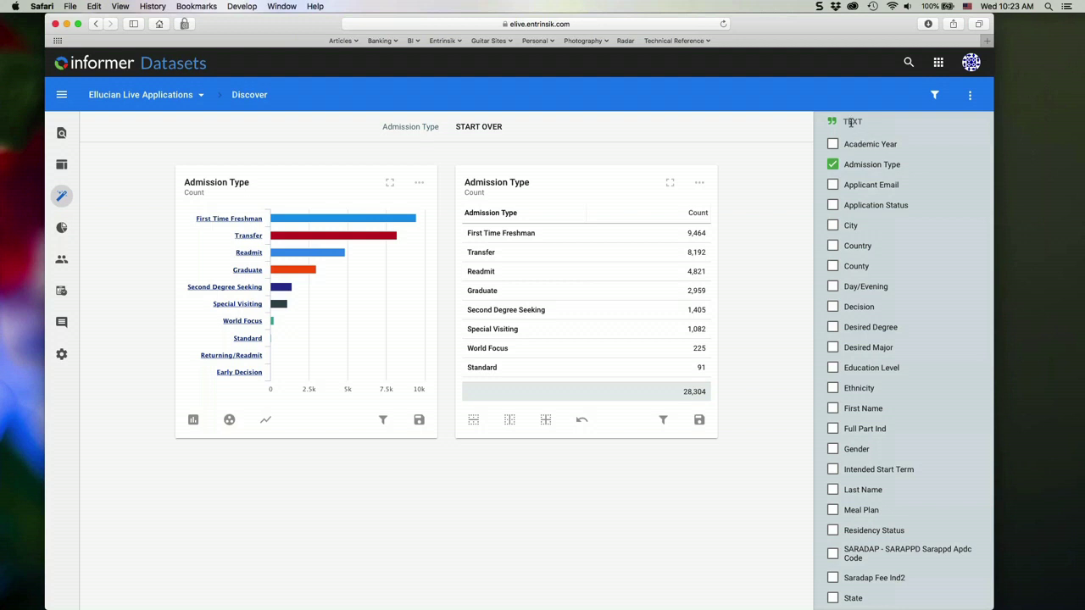
- Browse the field list and inspect the Admission Type bars, where First Time Freshman leads with 9,464
scroll(961, 291, down, 5)
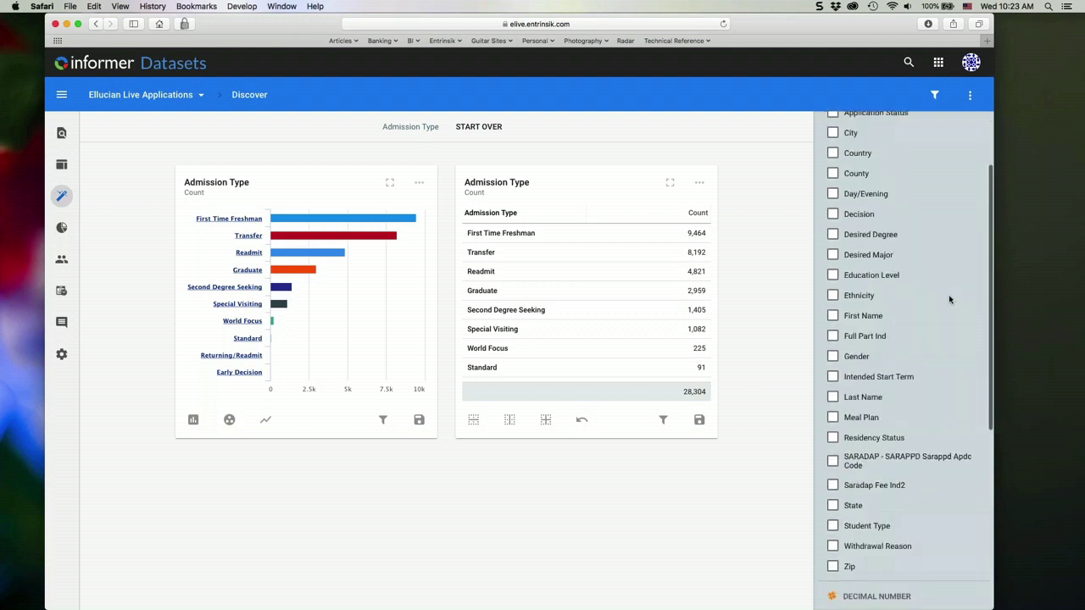
scroll(932, 510, down, 3)
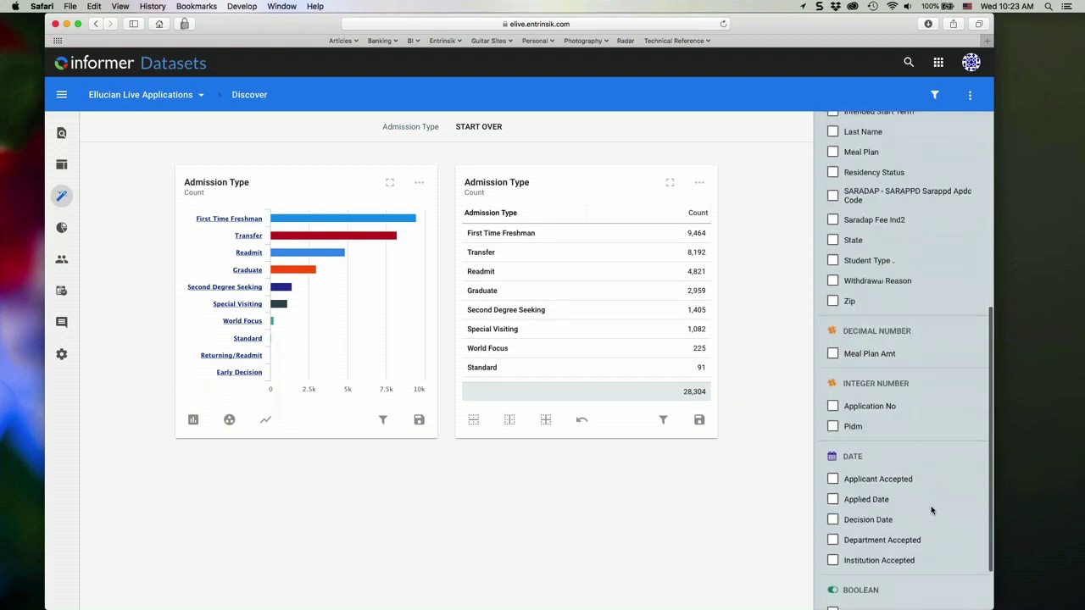
scroll(902, 505, down, 2)
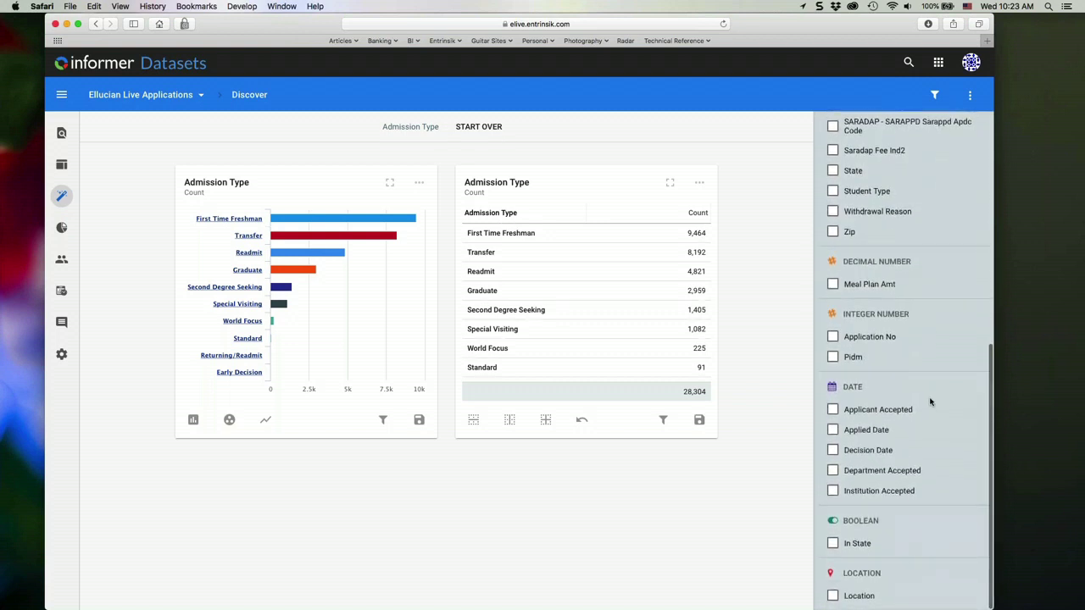
scroll(930, 401, up, 4)
scroll(928, 404, up, 6)
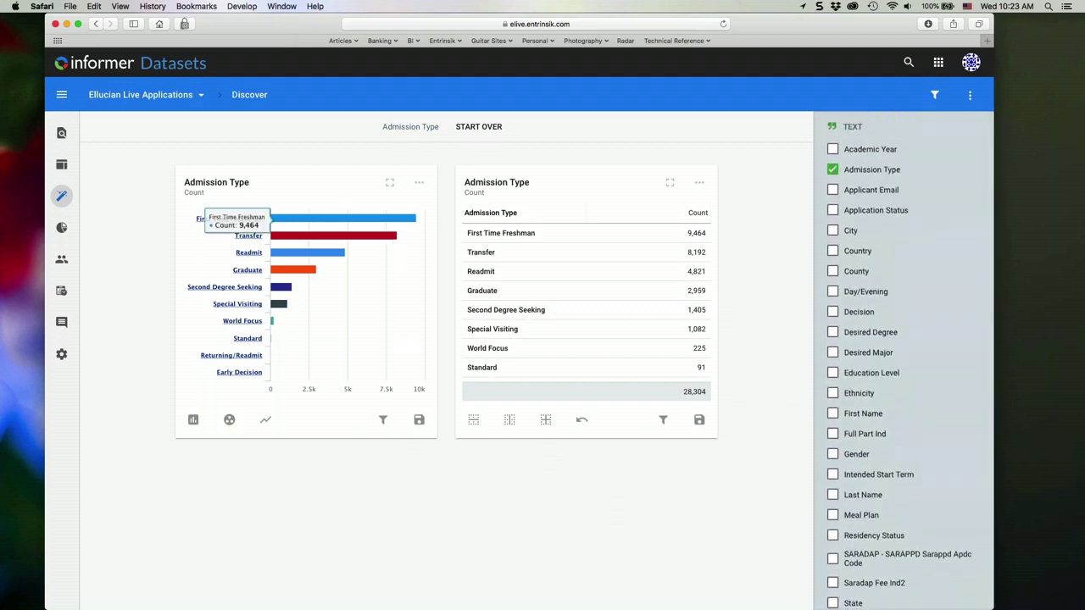
mouse_move(339, 218)
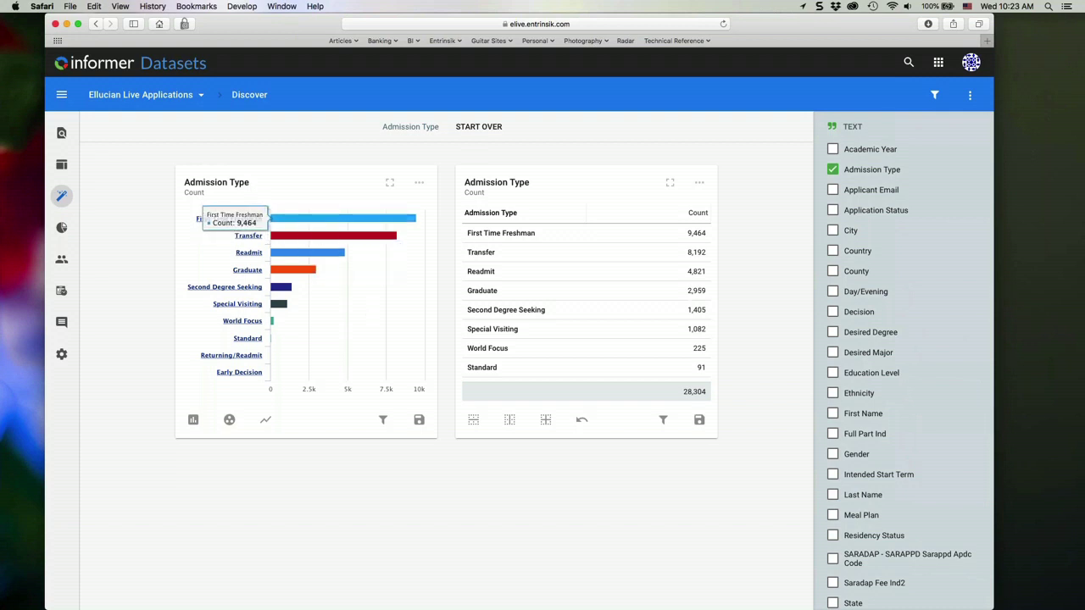
mouse_move(275, 311)
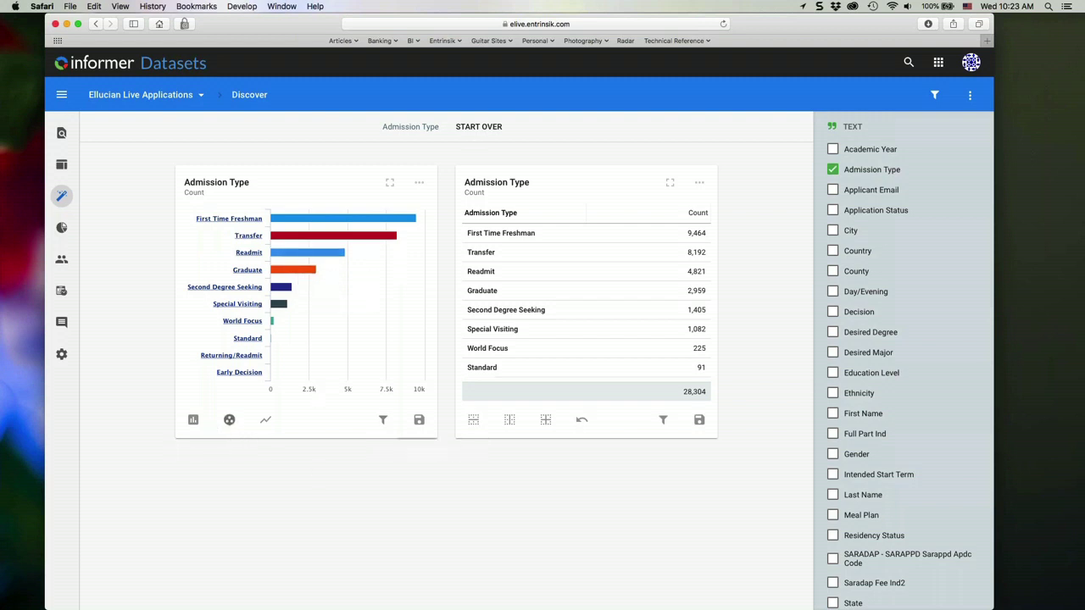
mouse_move(335, 252)
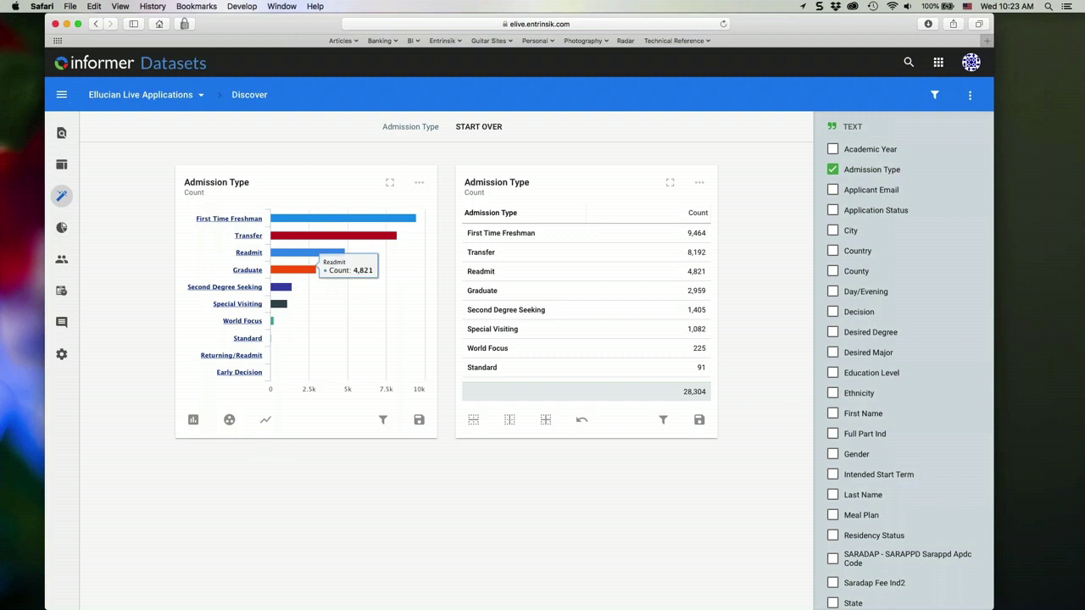
click(194, 422)
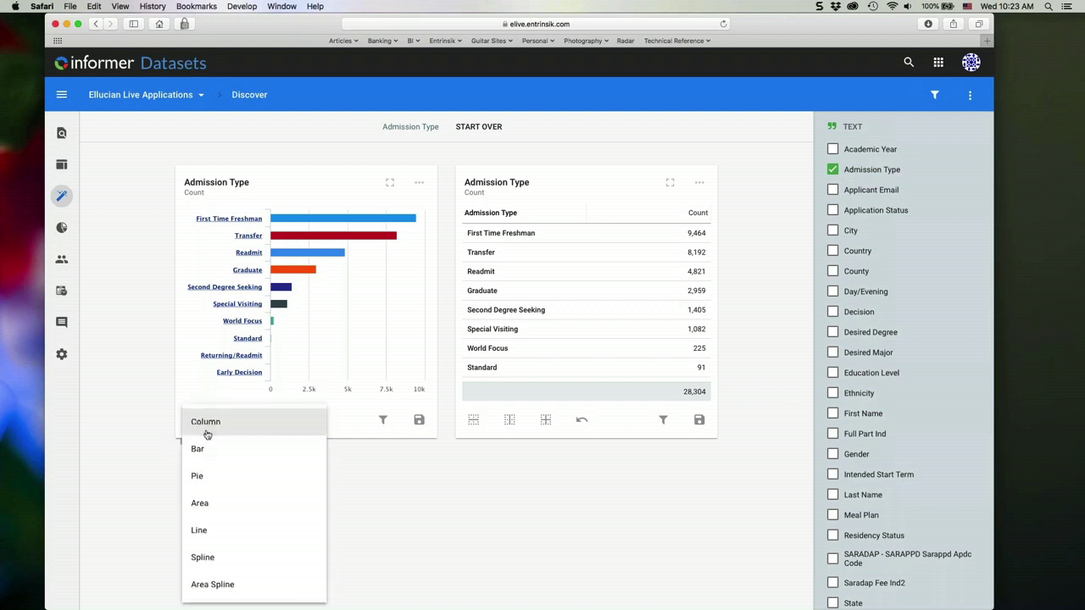
click(207, 452)
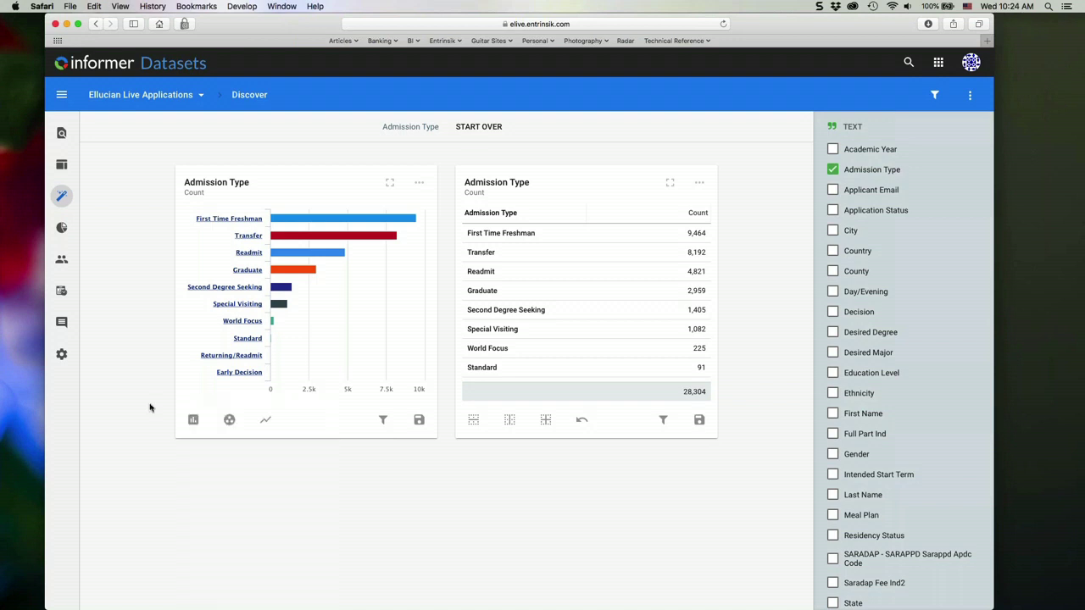
click(192, 422)
click(194, 422)
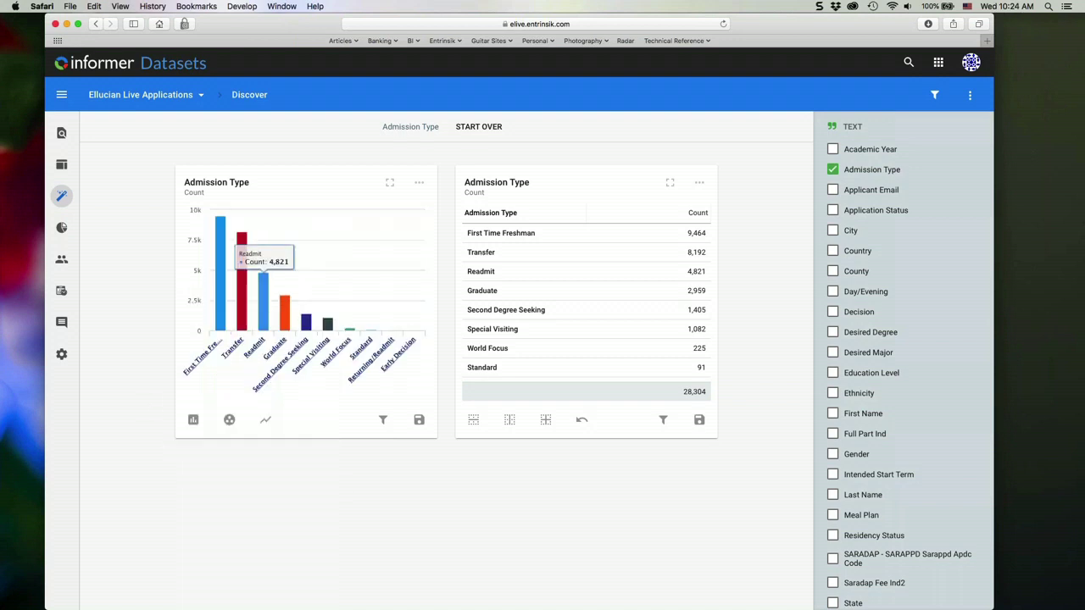
click(187, 424)
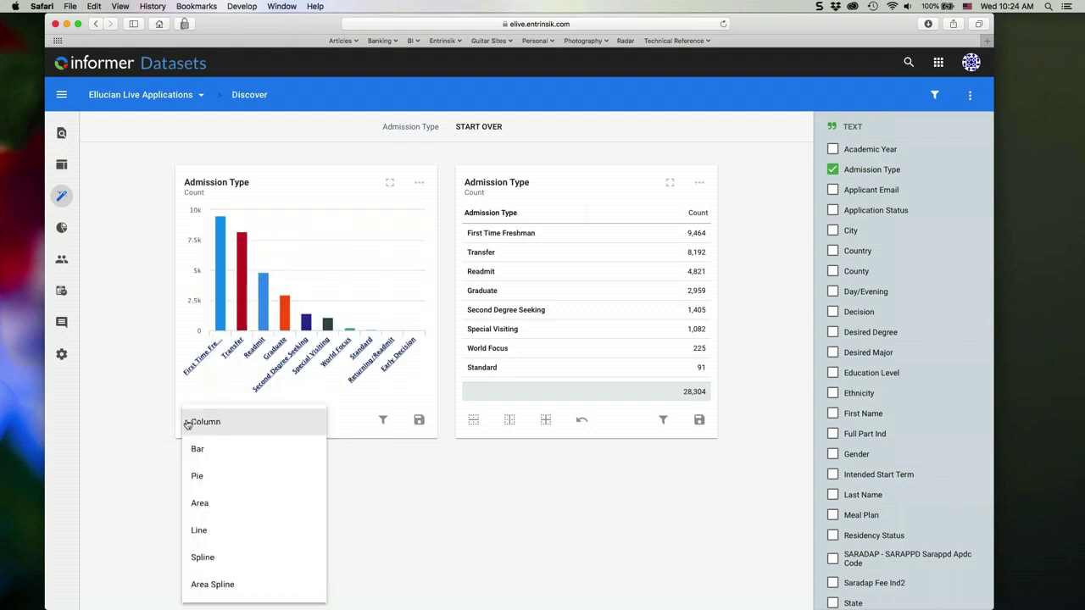
click(207, 503)
click(193, 422)
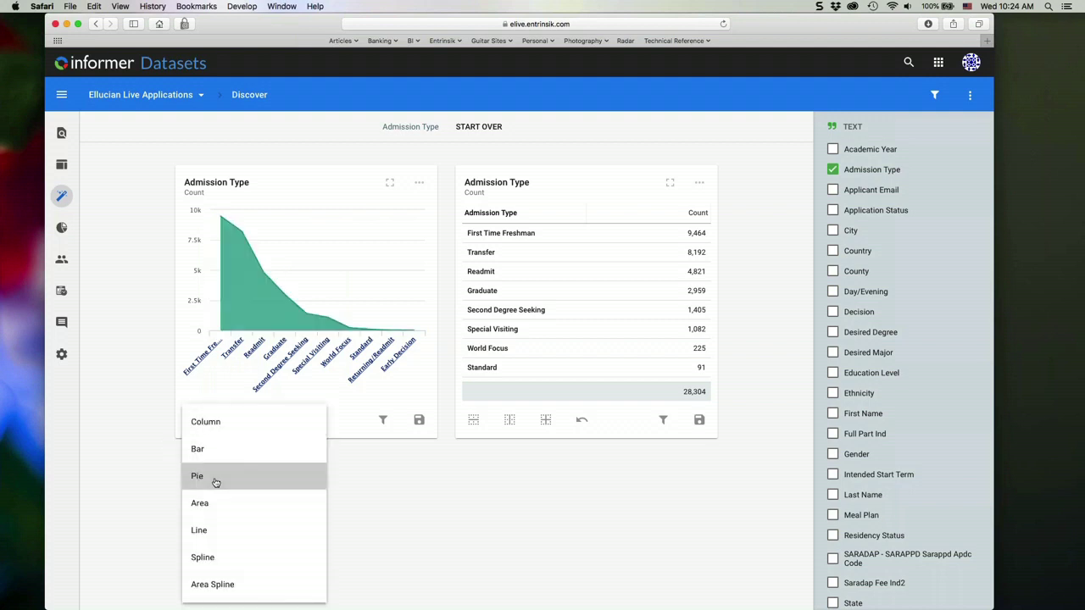
click(208, 474)
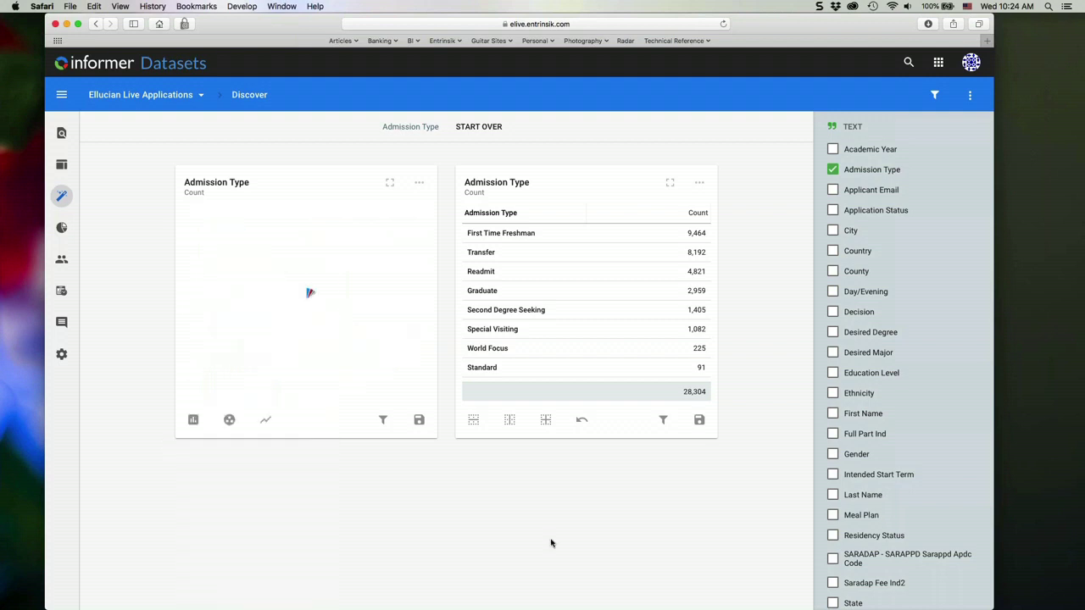
click(192, 420)
click(208, 446)
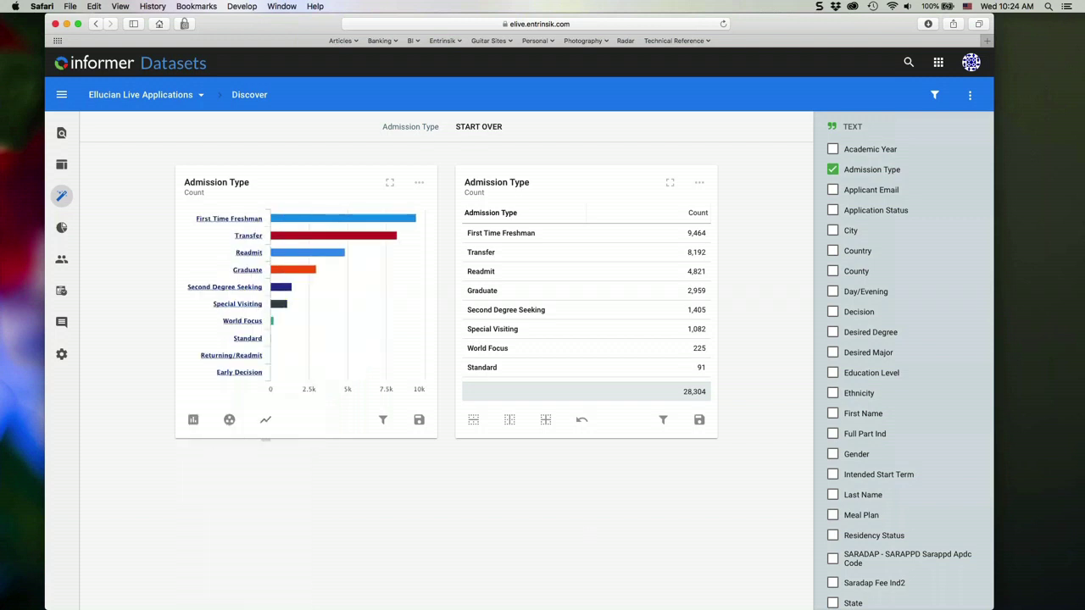
click(229, 420)
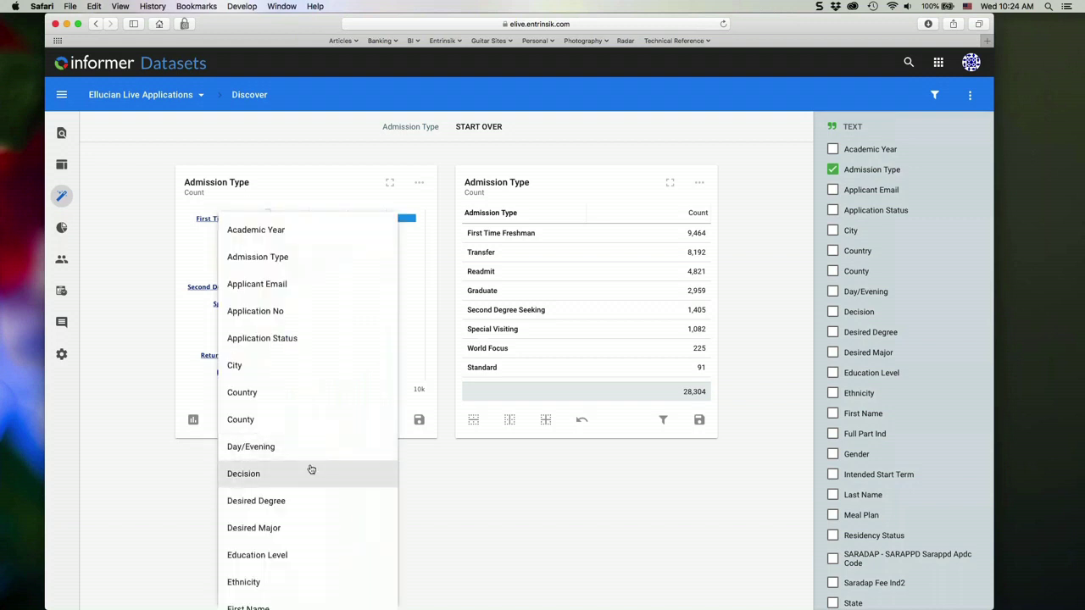
click(278, 338)
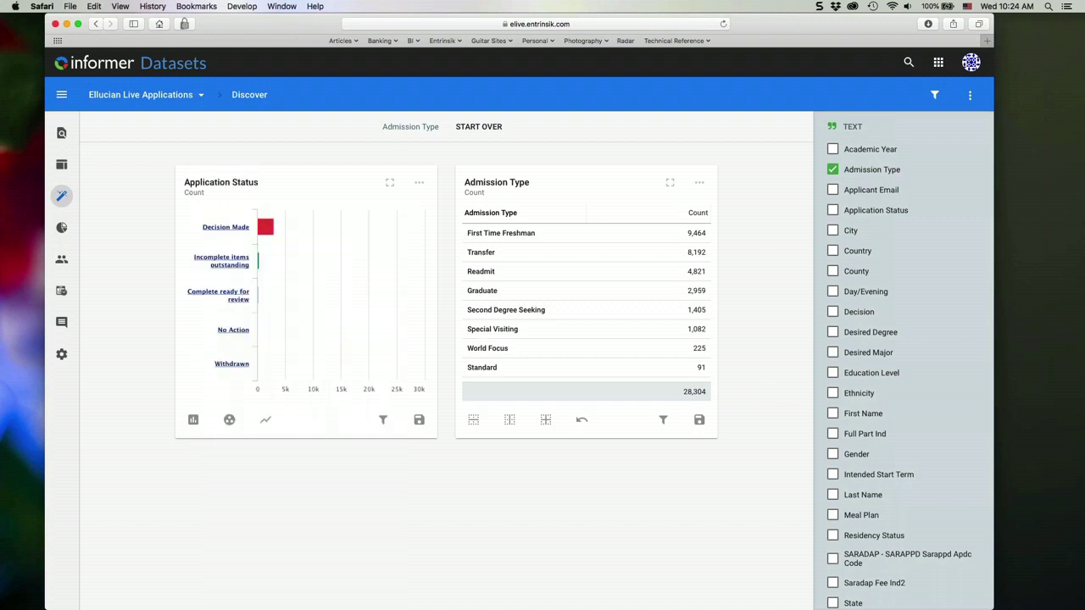
click(229, 419)
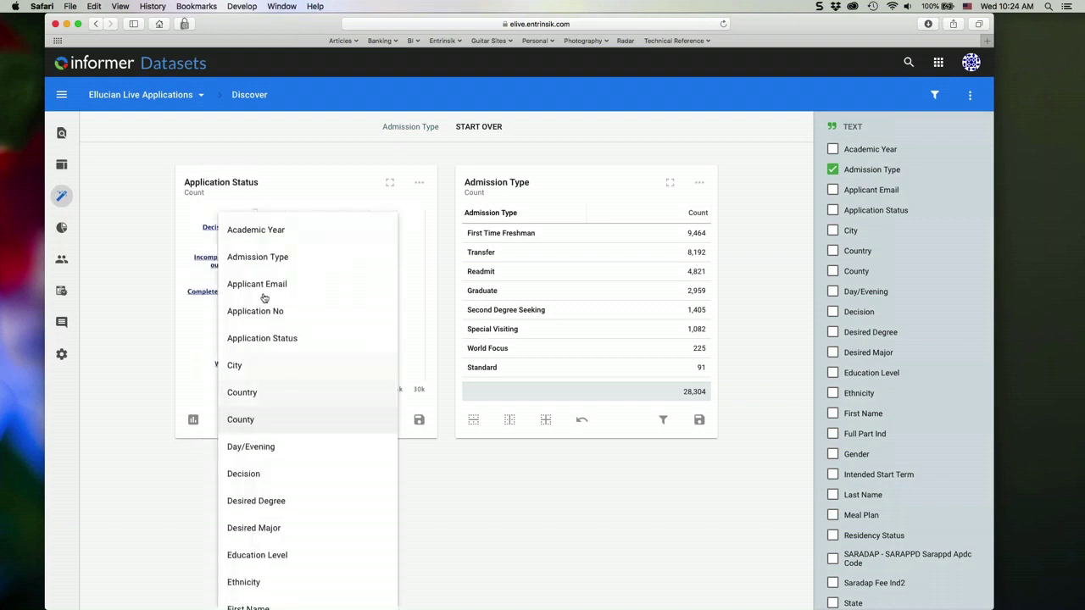
click(242, 254)
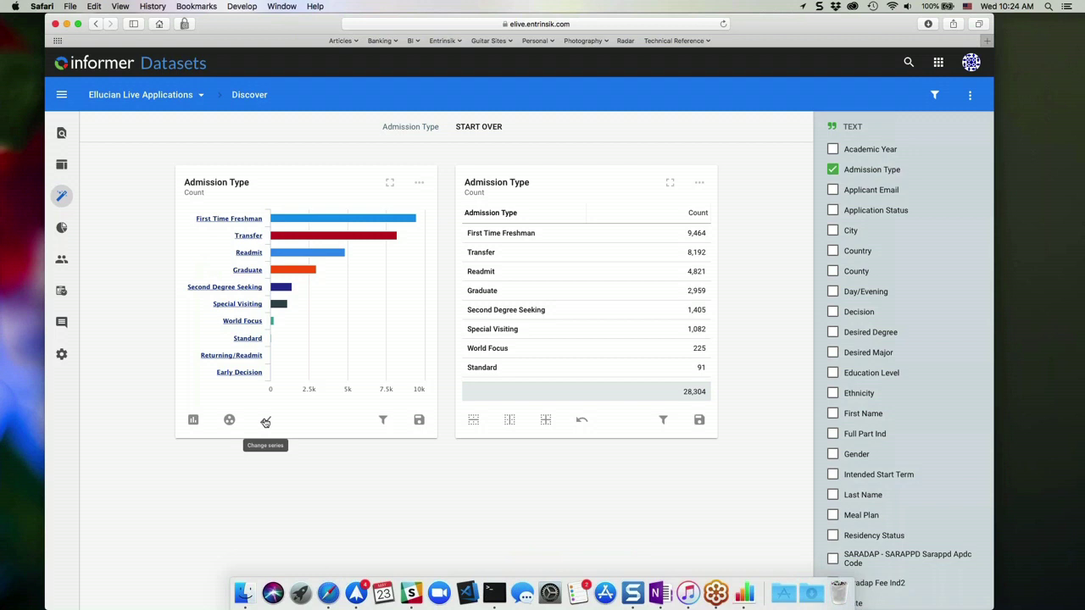
- Break the Admission Type bars into series by Gender
click(265, 421)
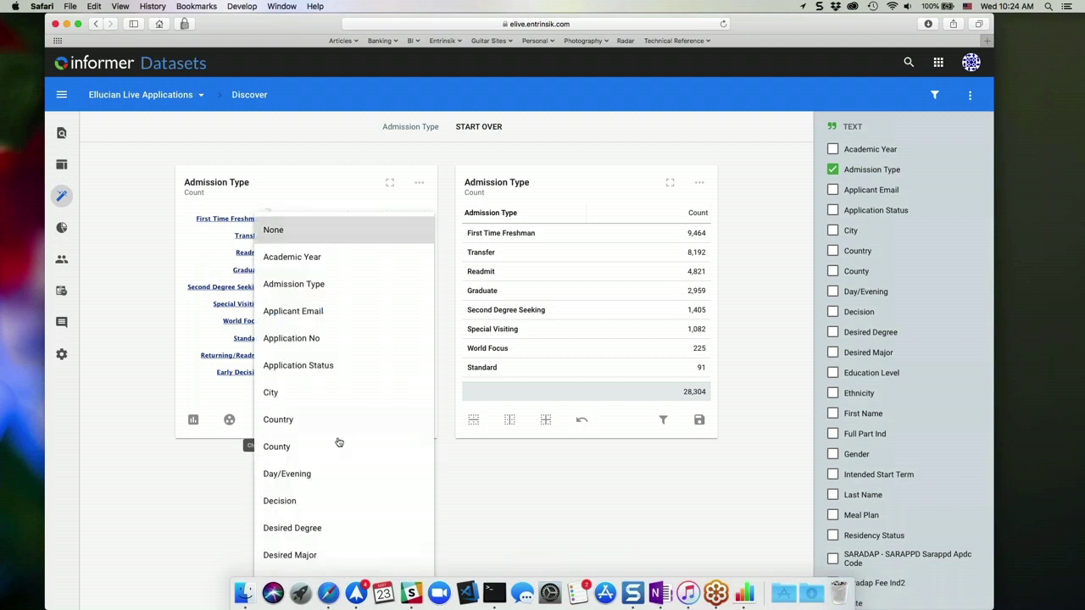
scroll(342, 450, down, 3)
scroll(342, 451, down, 2)
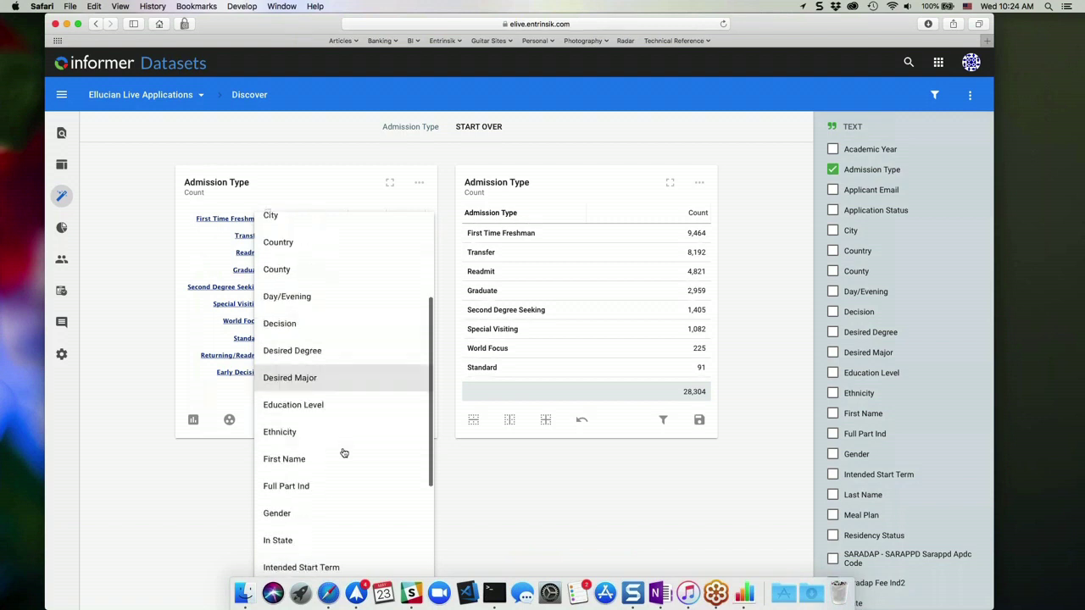
click(278, 514)
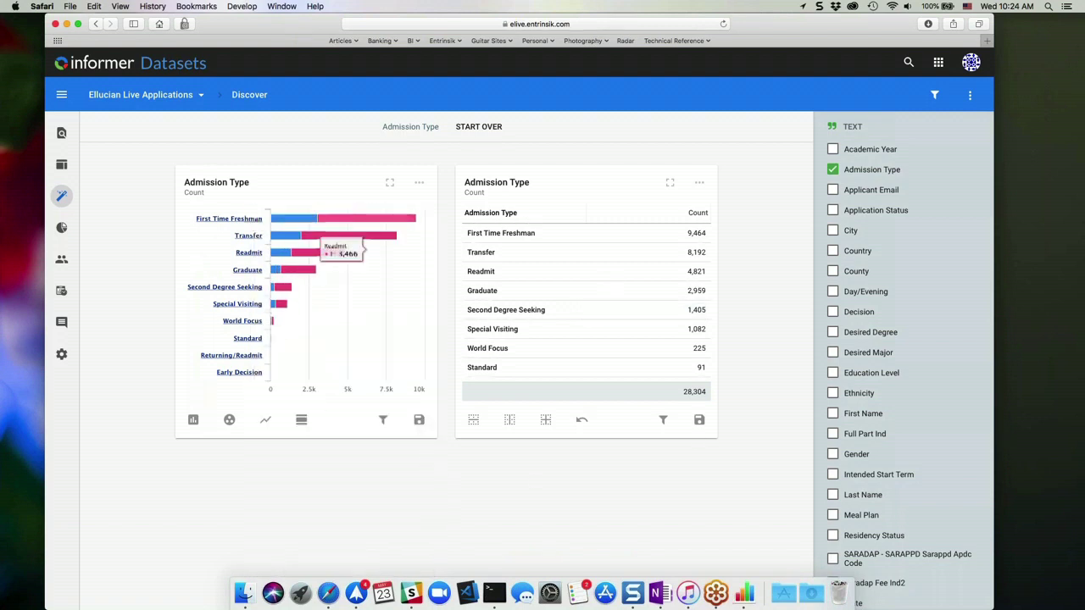
mouse_move(336, 222)
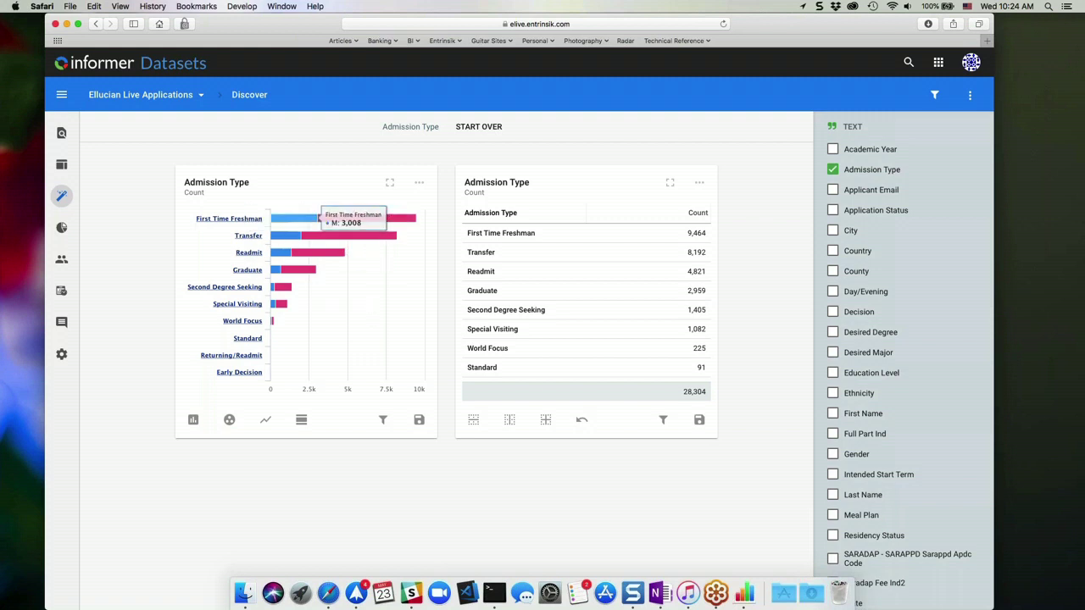
mouse_move(293, 222)
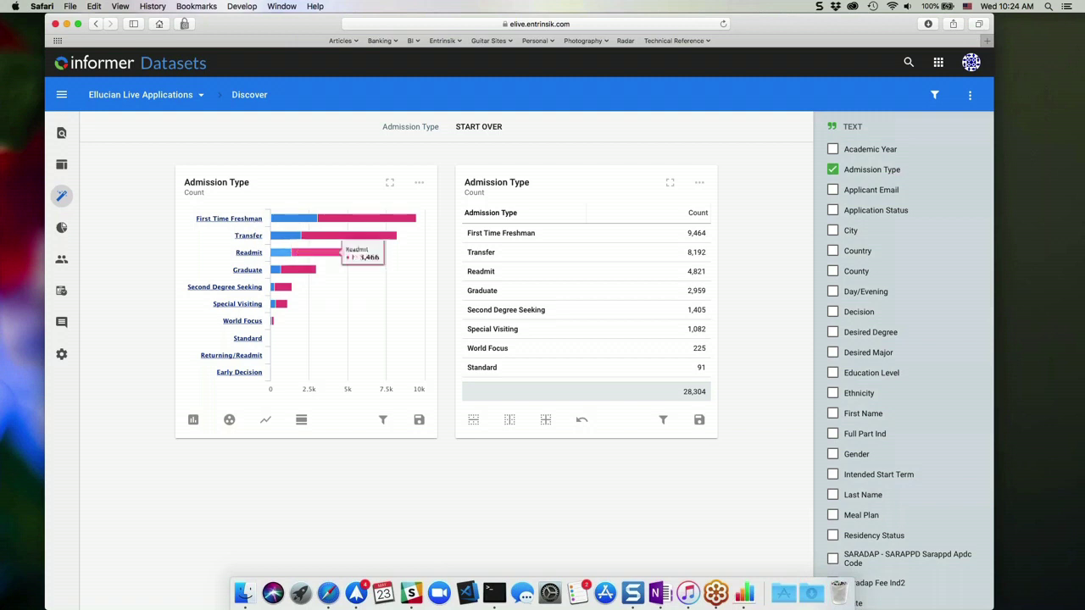
- Try grouped and percent stacking, settle on Normal count stacking, and show the filter bar
click(301, 420)
click(337, 423)
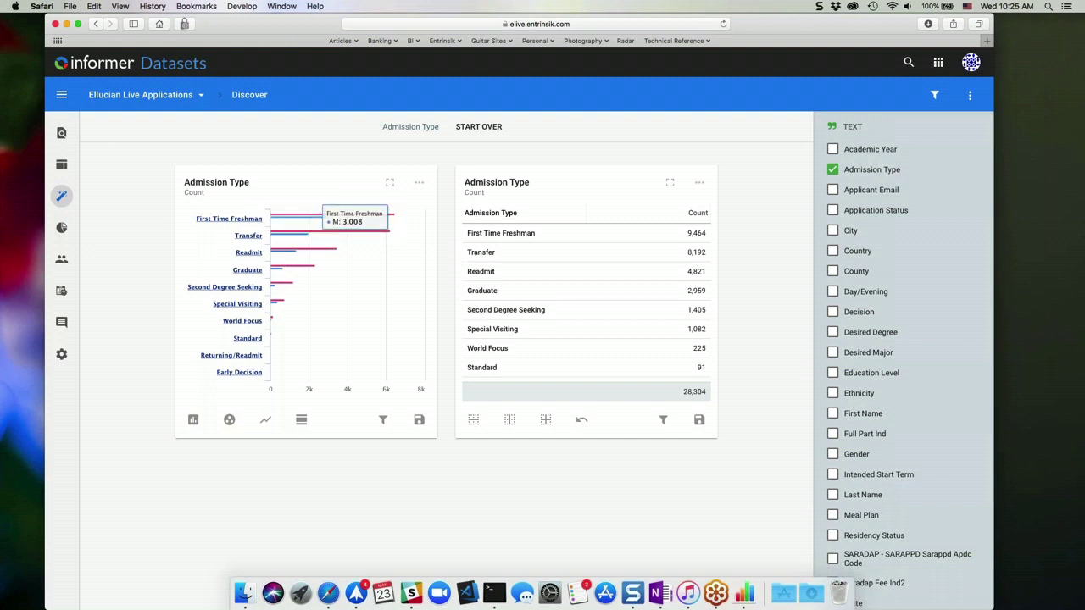
click(301, 419)
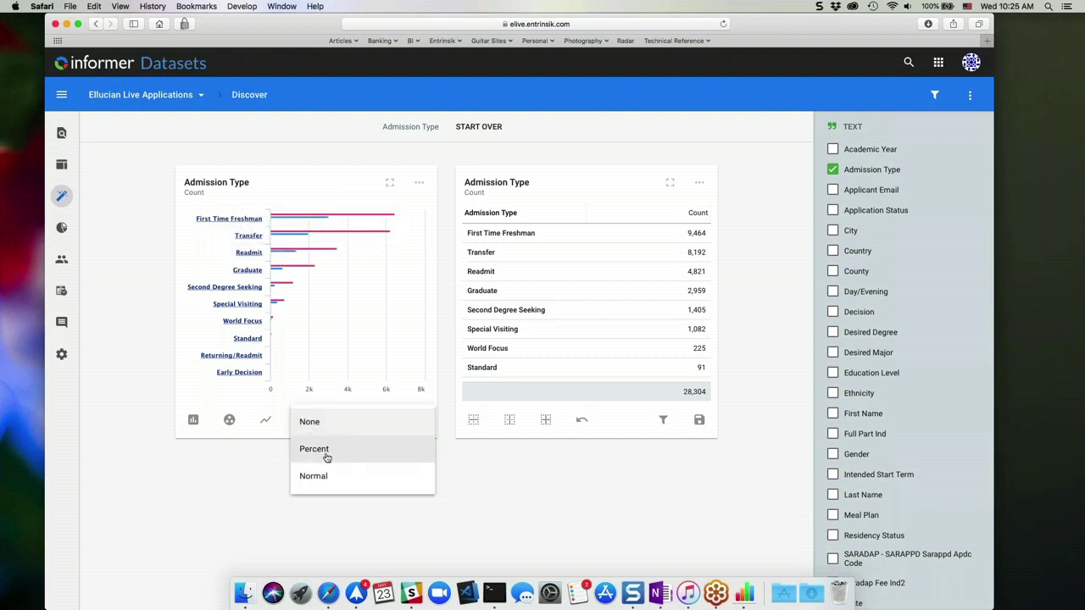
click(326, 457)
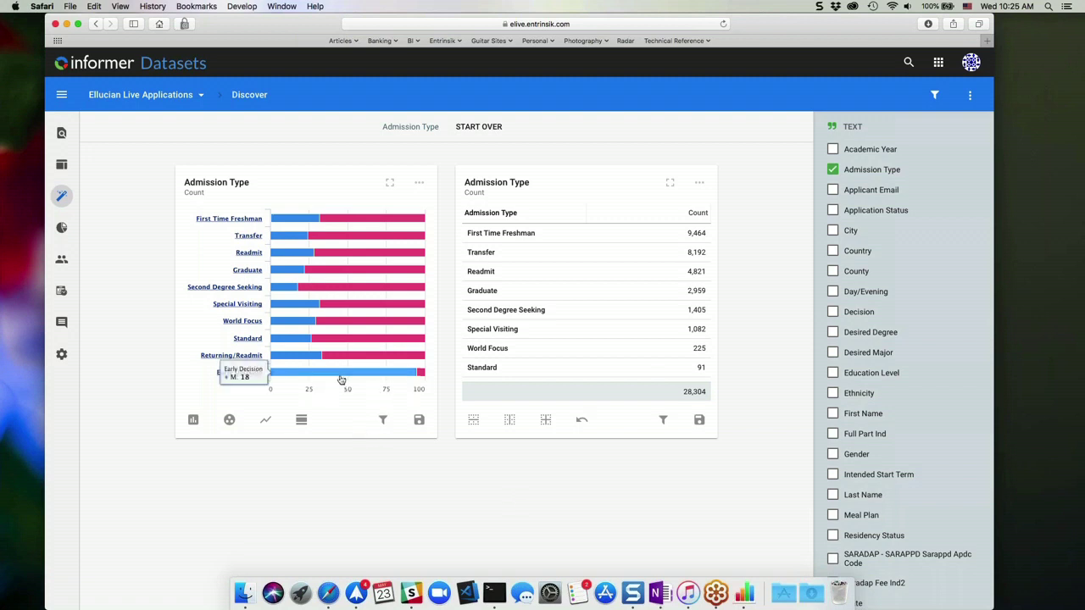
click(302, 422)
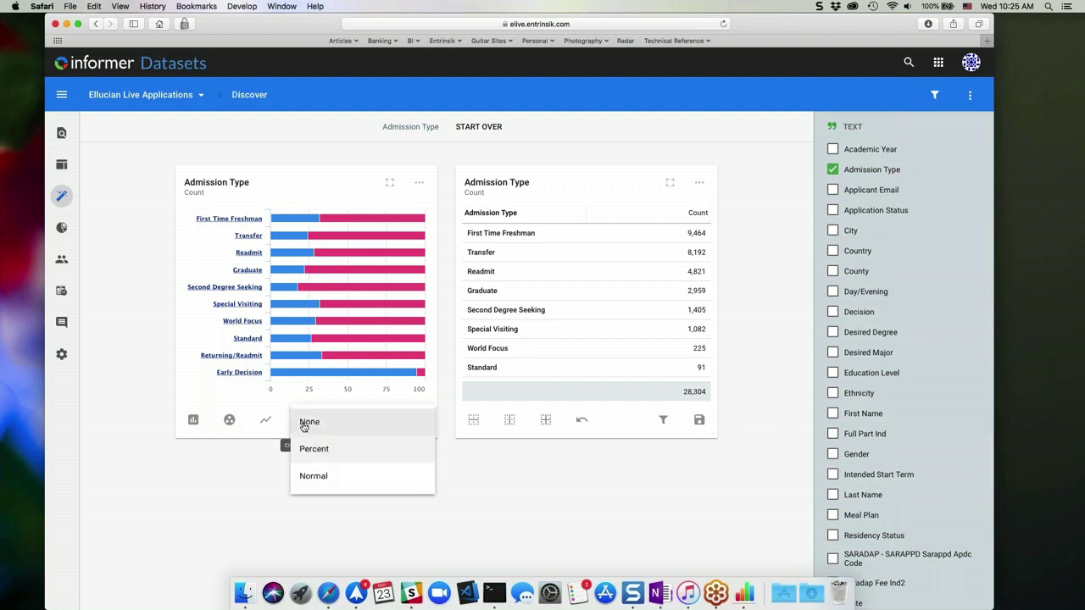
click(322, 474)
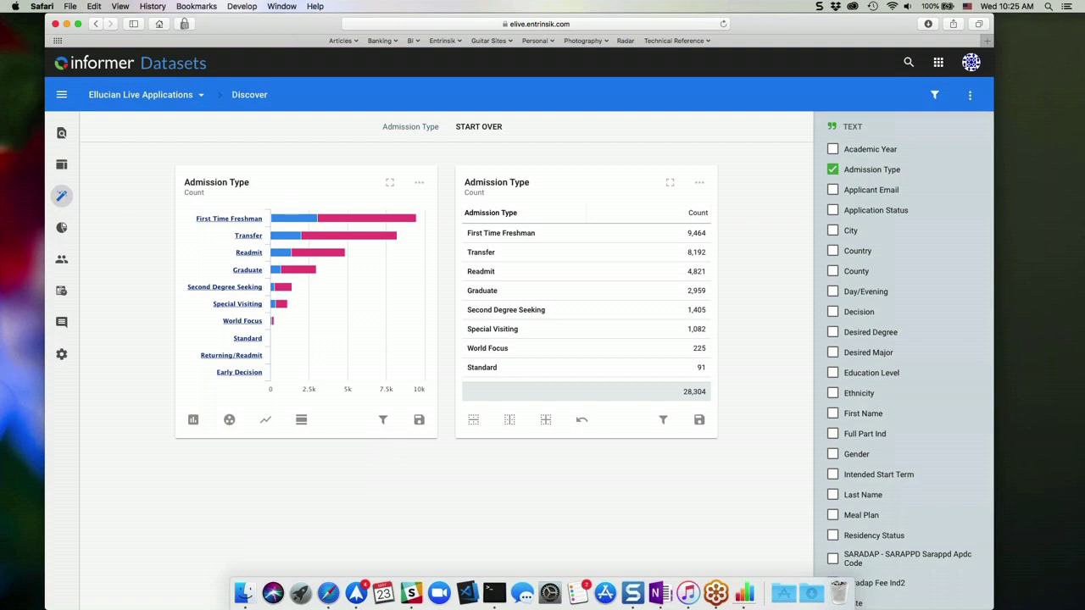
click(934, 95)
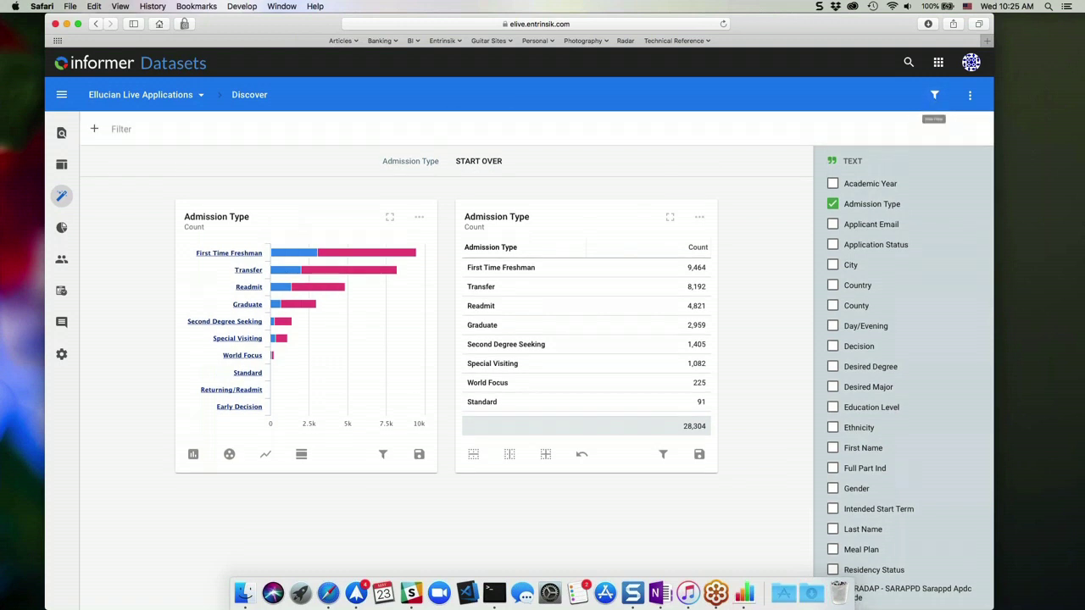
click(94, 129)
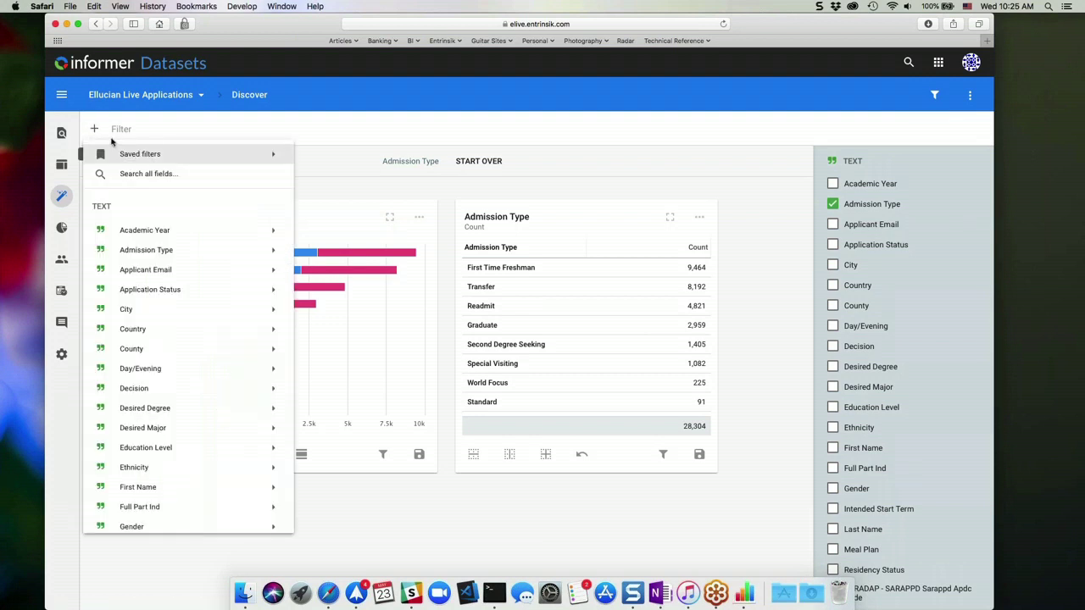
mouse_move(246, 231)
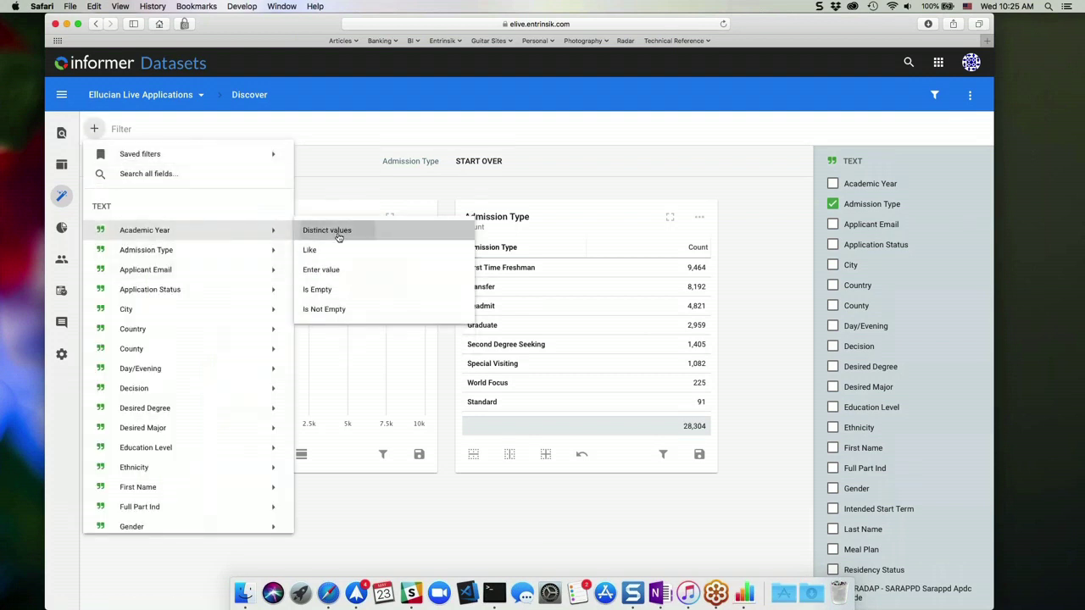
click(356, 237)
click(93, 225)
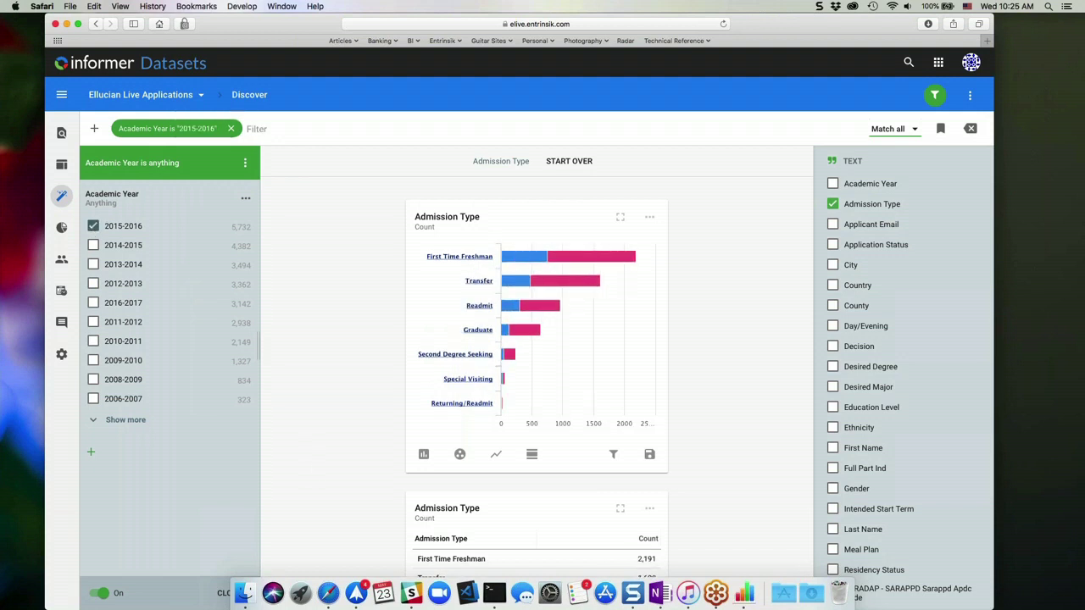
click(223, 592)
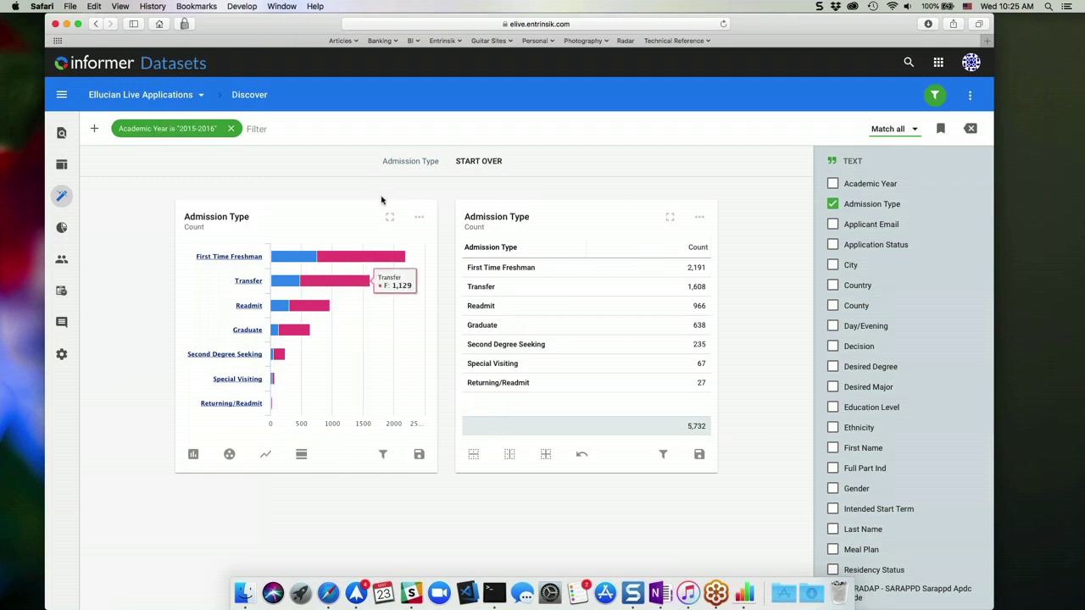
click(231, 129)
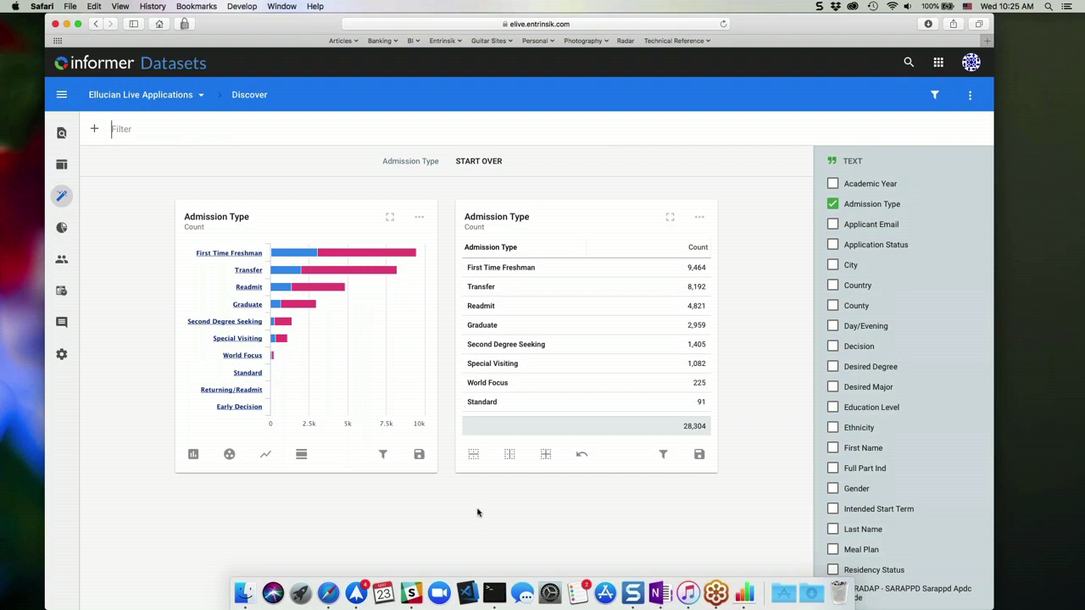
click(383, 456)
- Filter only the Admission Type bar chart to Academic Year 2015-2016
mouse_move(542, 327)
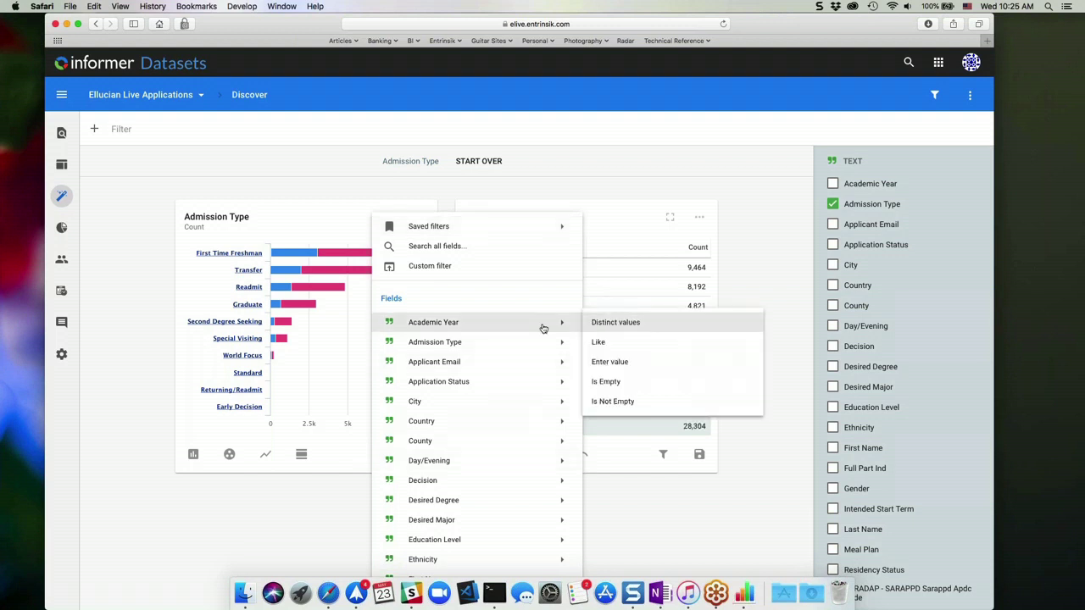
click(632, 326)
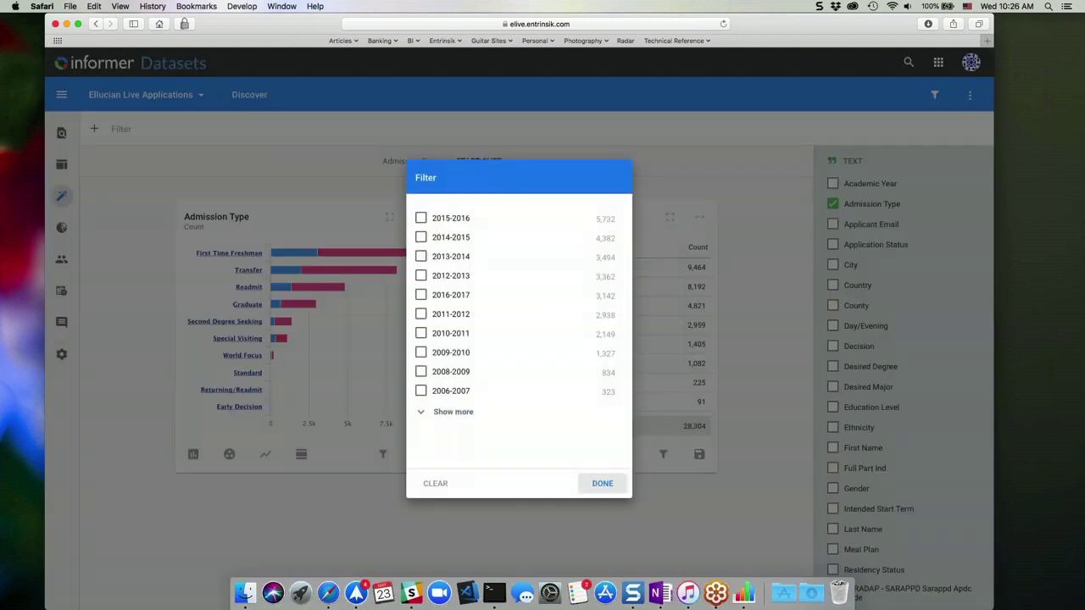
click(422, 218)
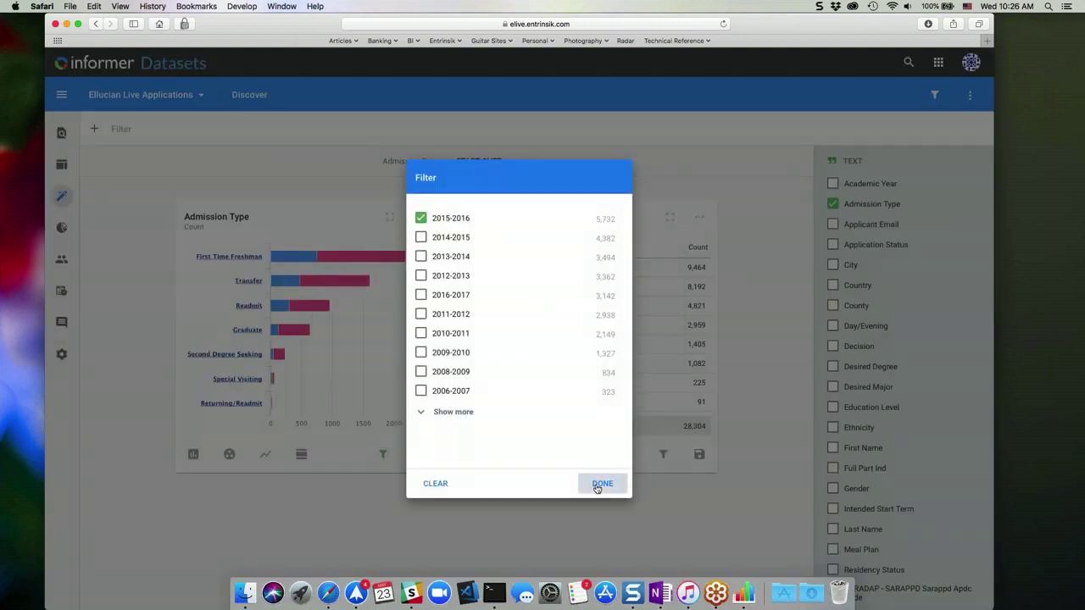
click(601, 483)
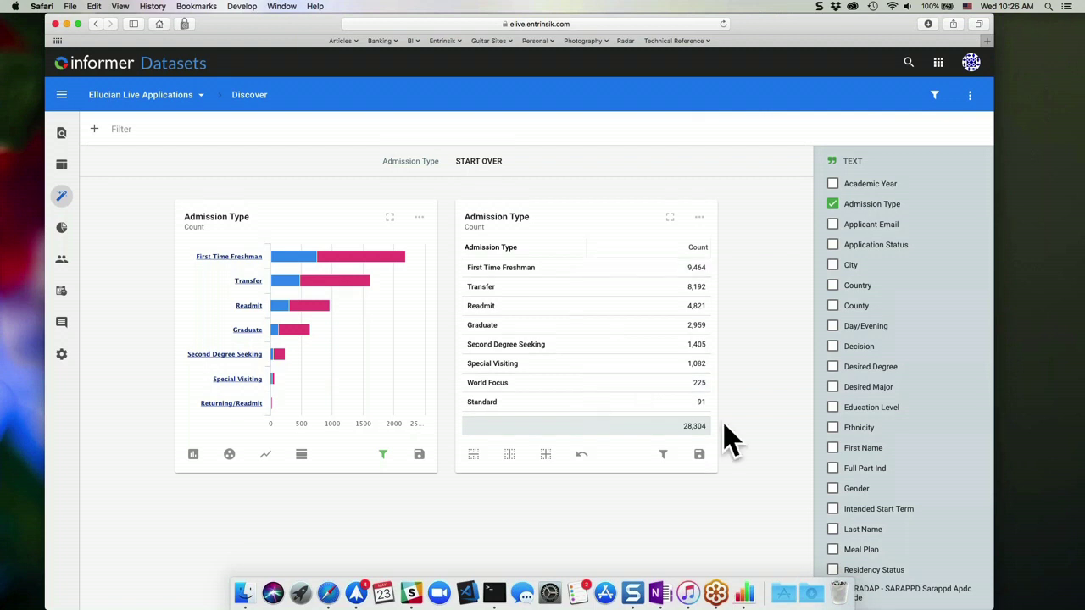
click(384, 458)
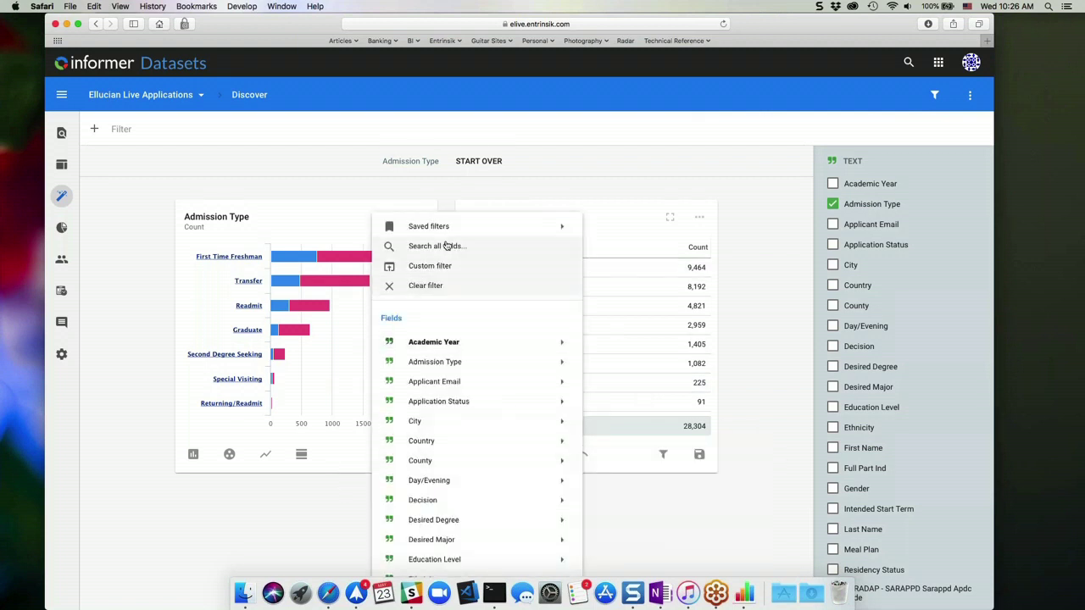
- Review the chart's saved and custom filters without changes, then save the 2015-2016 bar chart as a visual
mouse_move(443, 226)
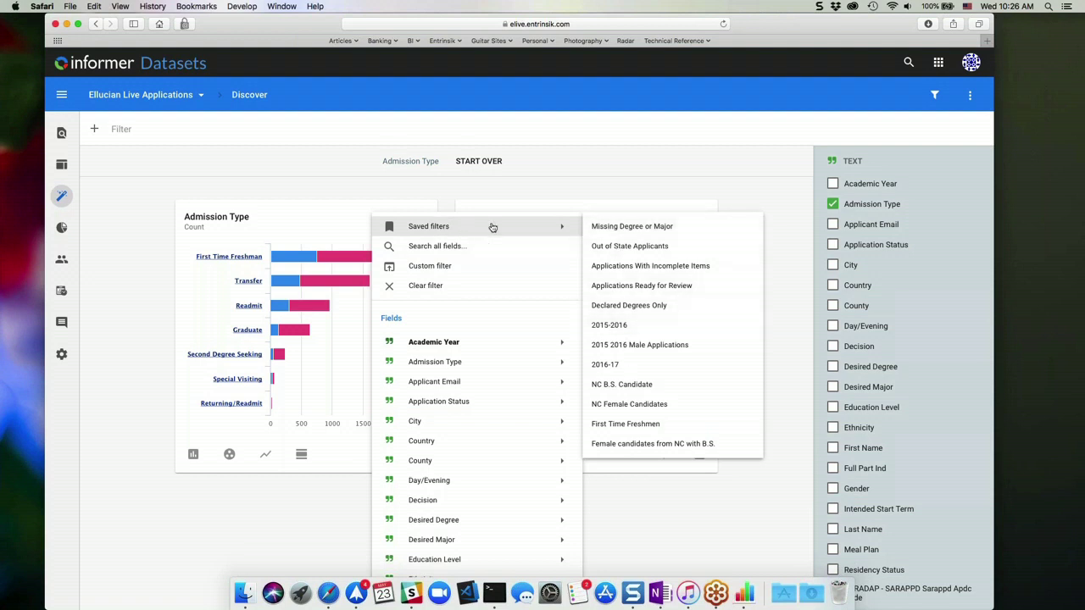
mouse_move(457, 388)
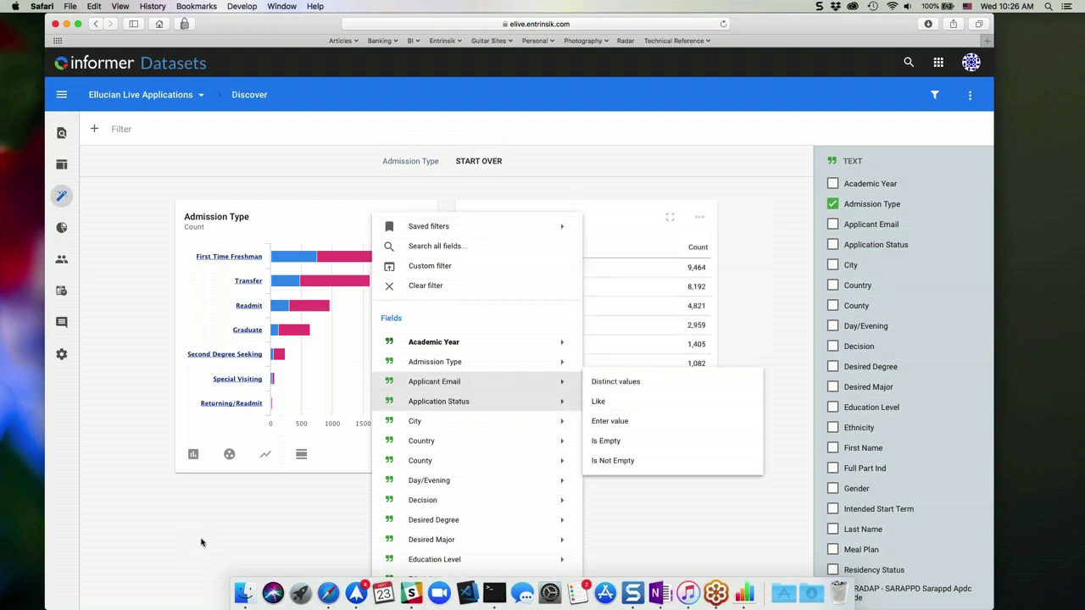
click(441, 265)
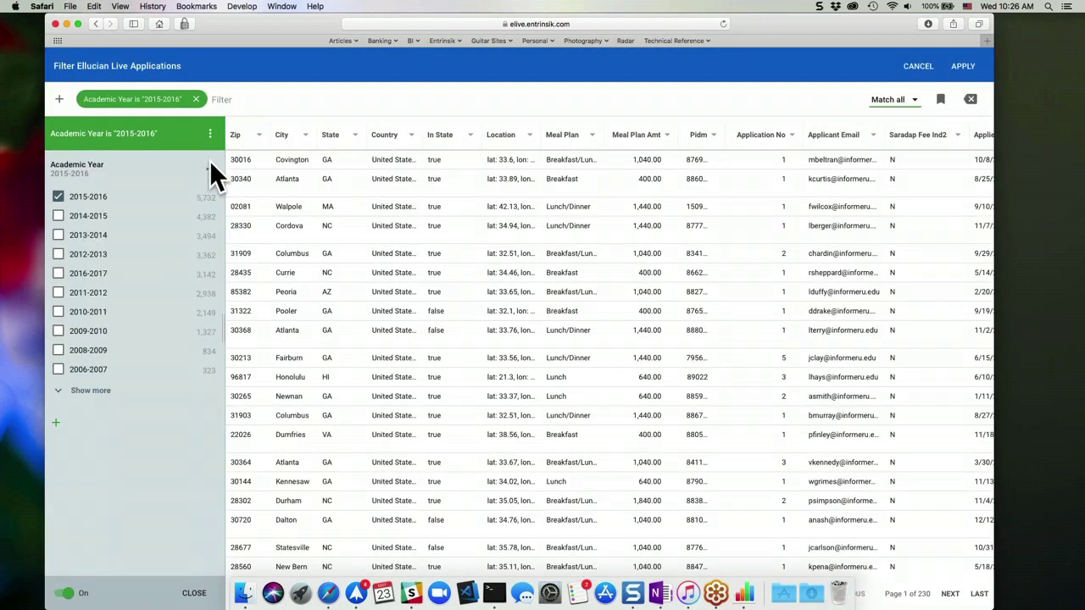
click(918, 67)
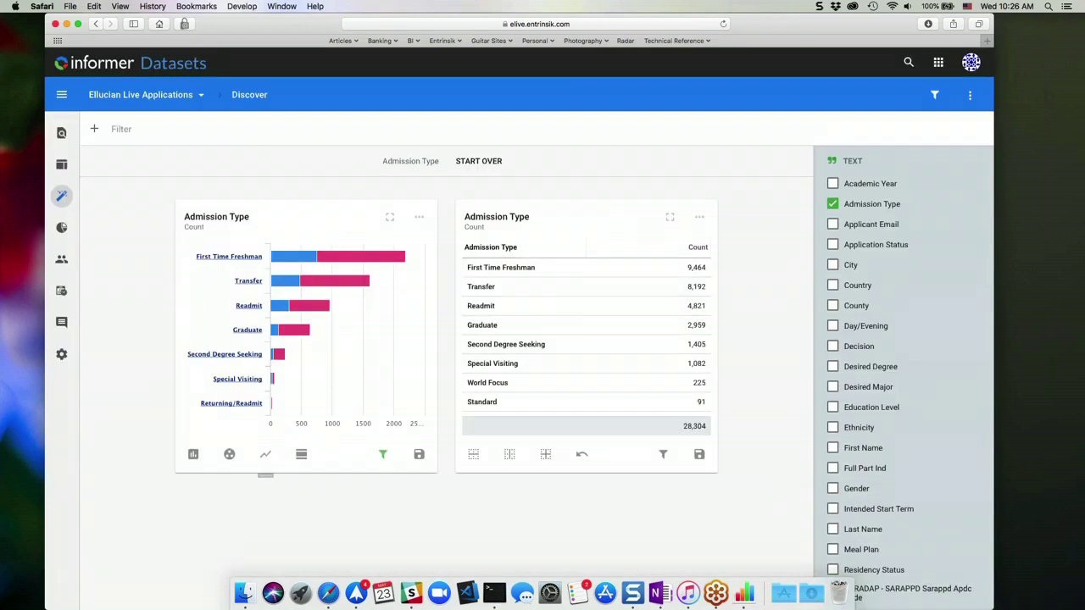
click(383, 454)
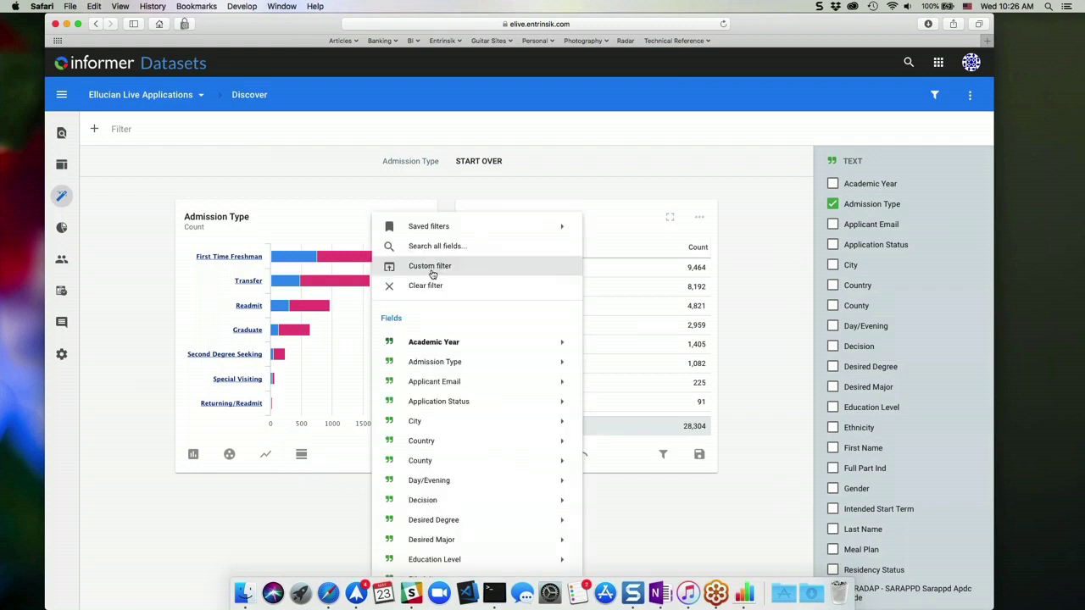
click(339, 467)
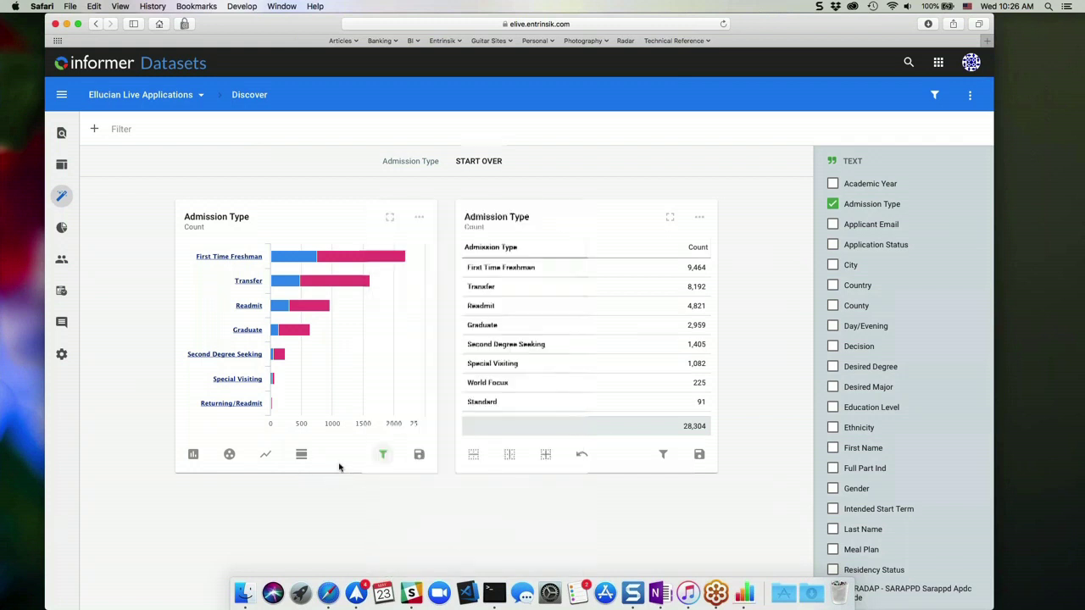
click(419, 456)
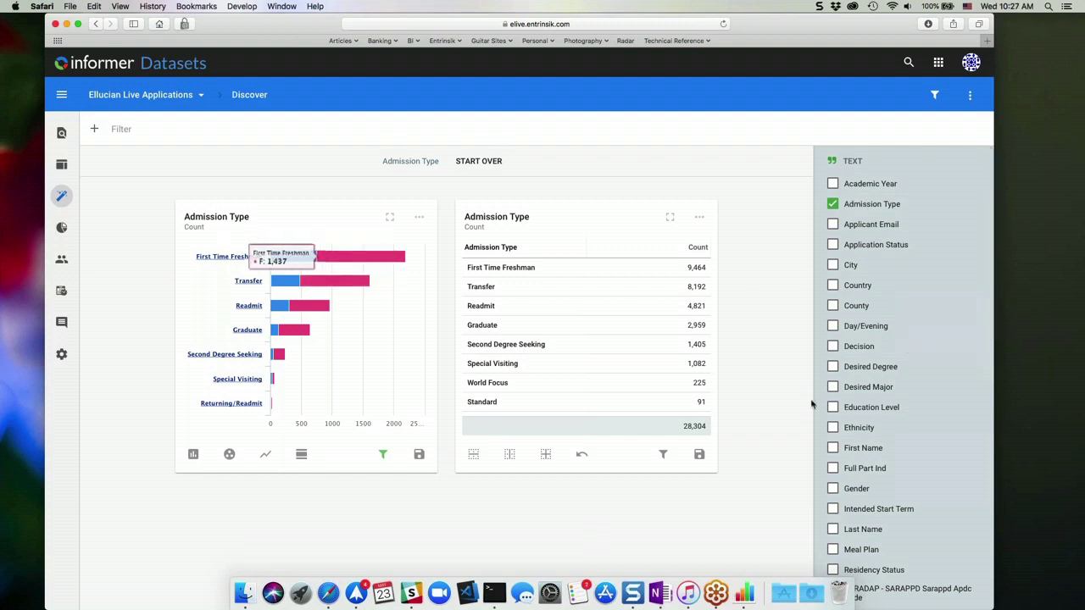
- Add Meal Plan Amt to the charts, then undo it to restore application counts
scroll(846, 436, down, 8)
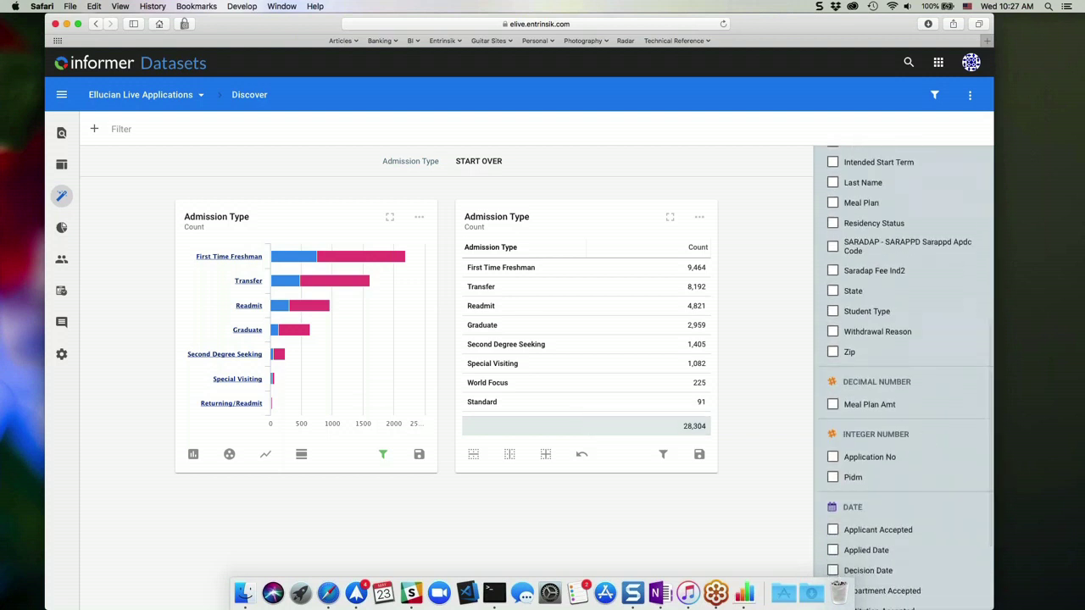
mouse_move(294, 256)
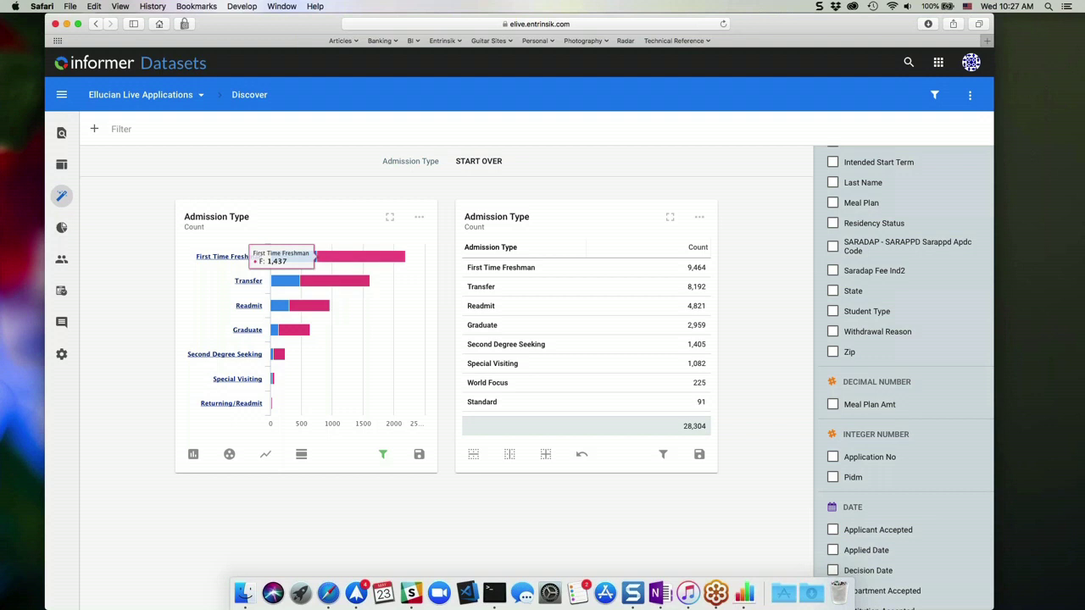
click(833, 405)
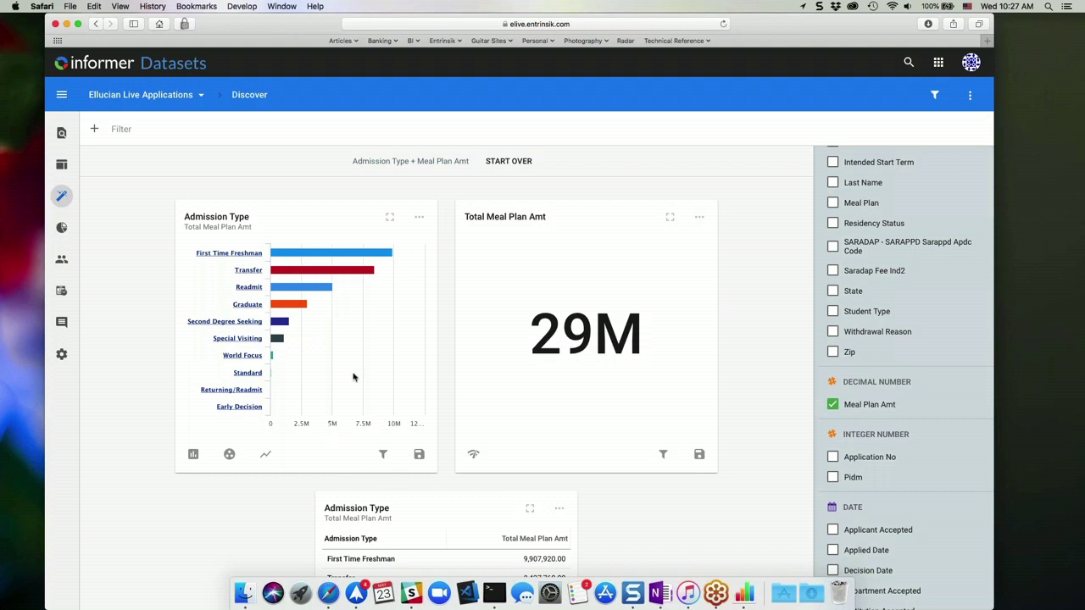
mouse_move(292, 256)
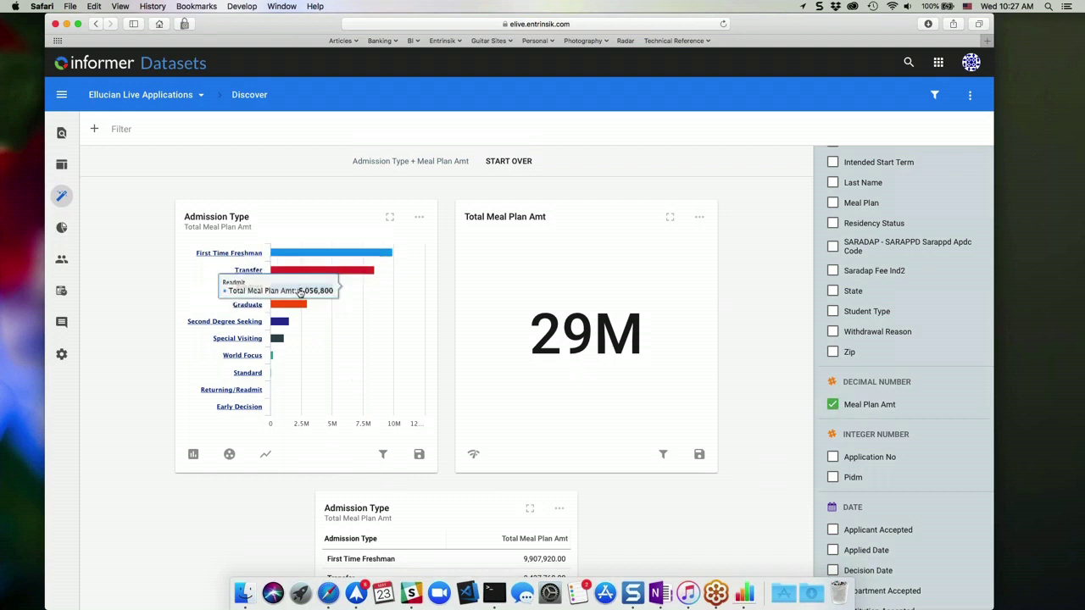
mouse_move(301, 304)
key(super+z)
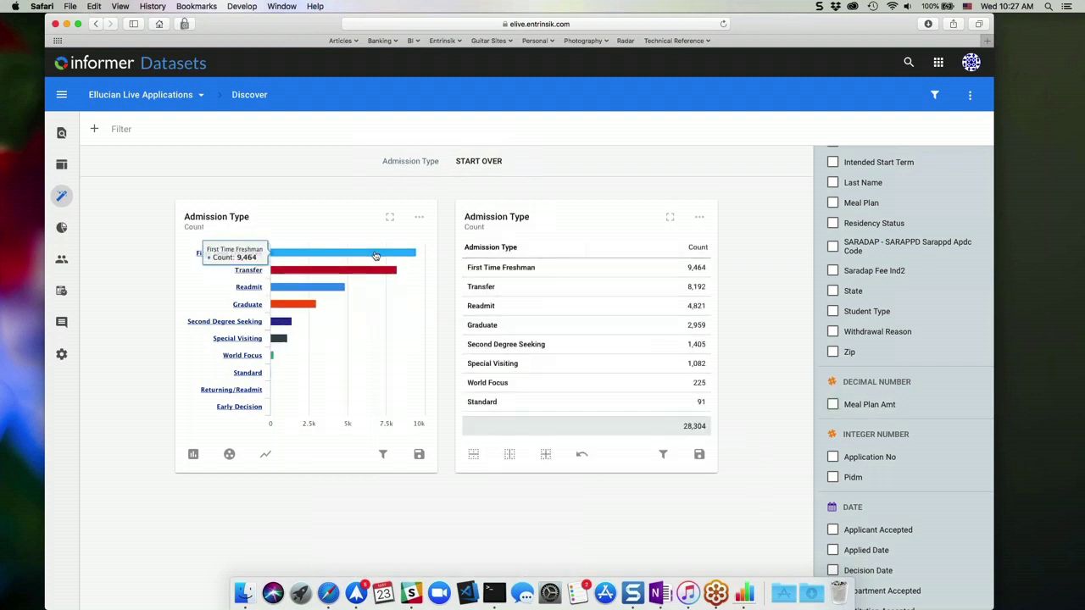
- Pin a copy of the Admission Type bar chart to the Homepage and go there
click(419, 220)
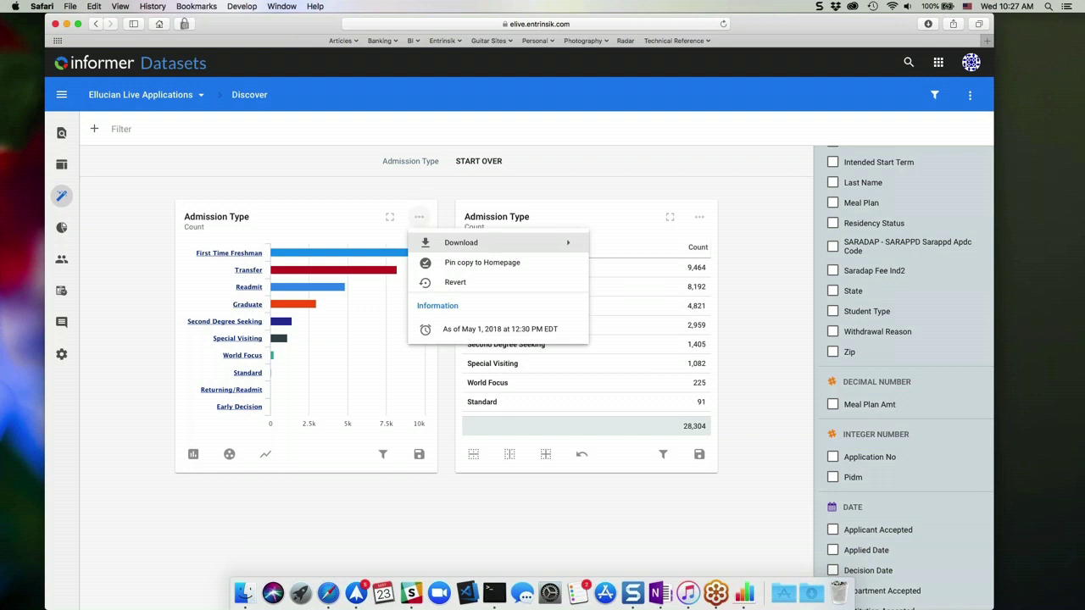
mouse_move(466, 247)
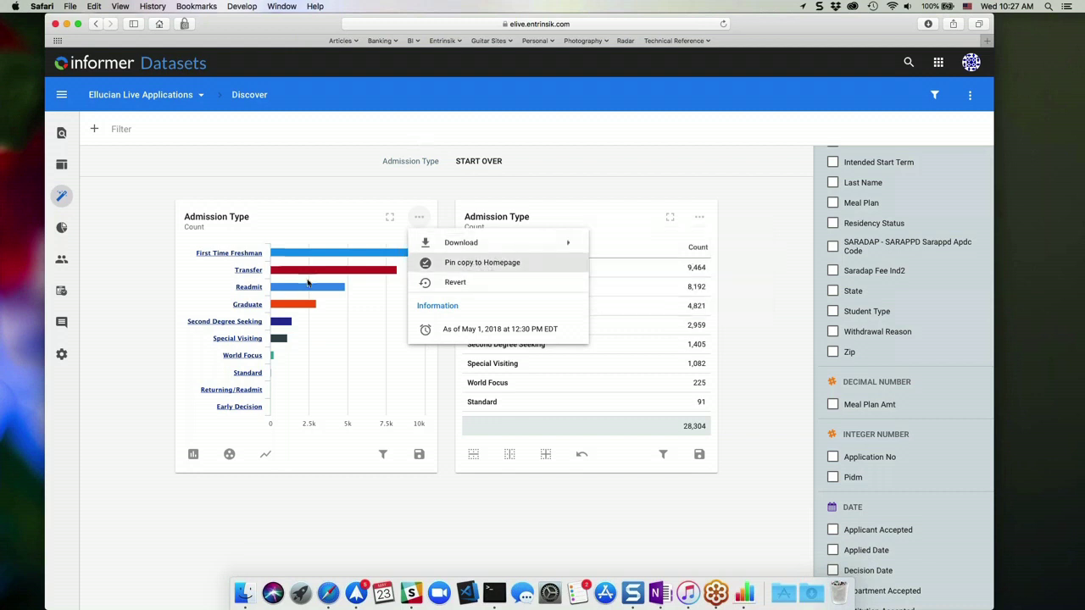
click(464, 264)
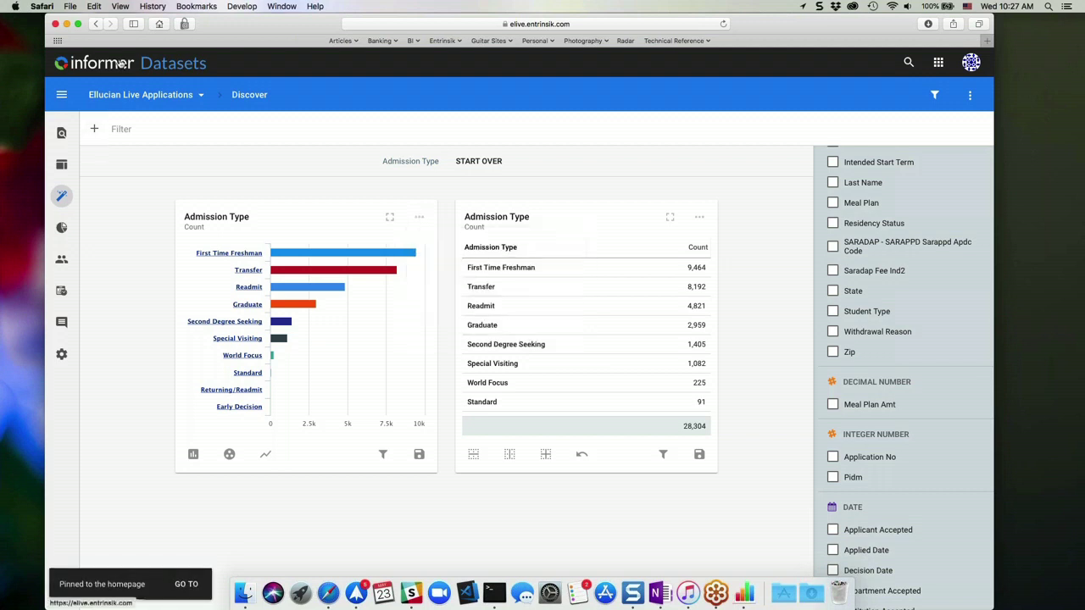
click(100, 66)
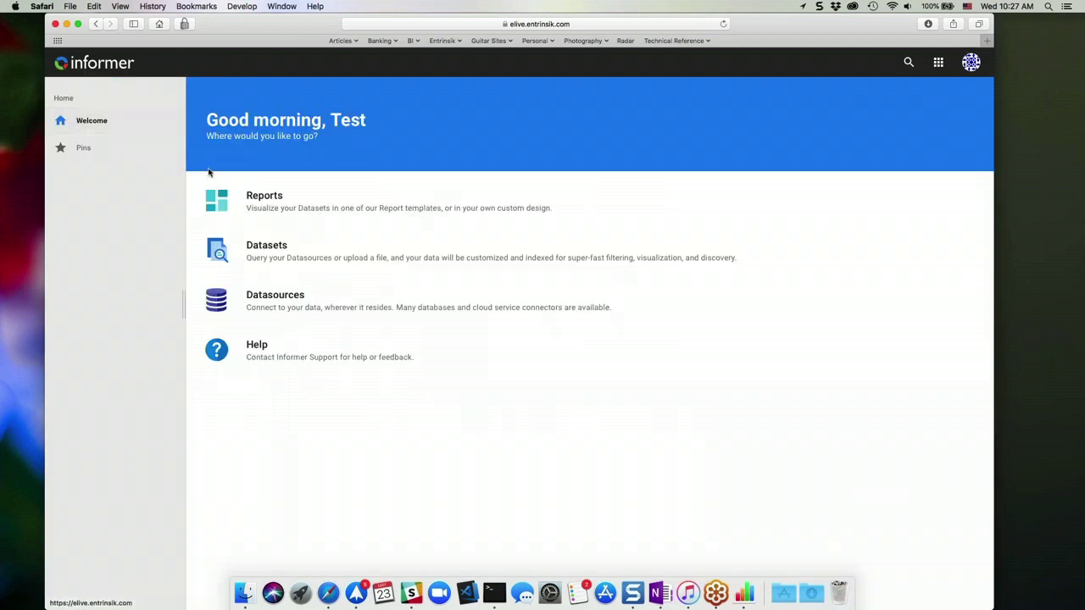
- On the Pins page, expand and then shrink the pinned Admission Type chart
click(98, 150)
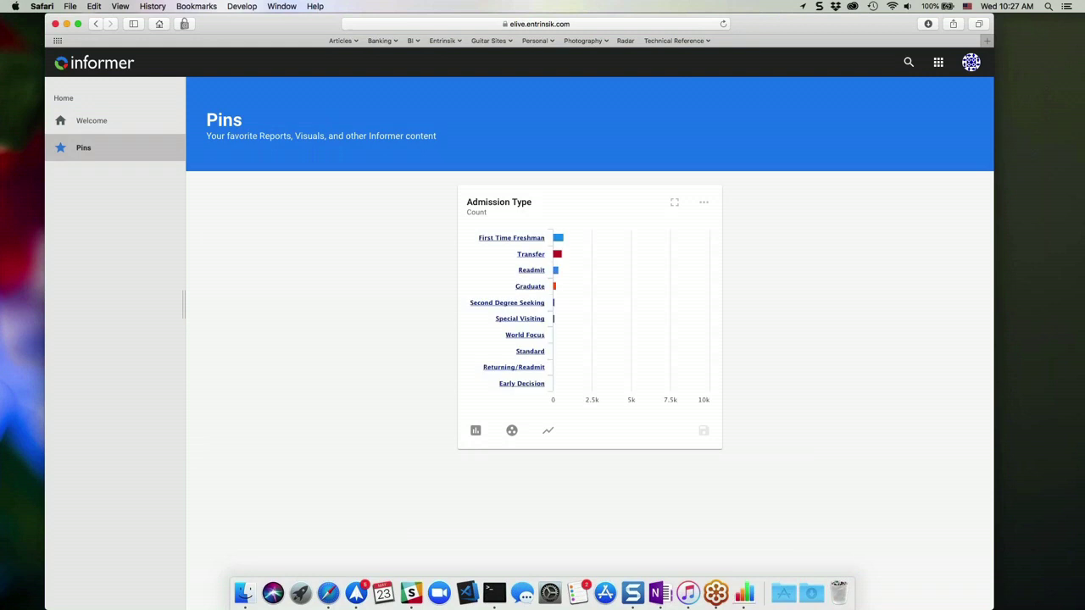
click(675, 205)
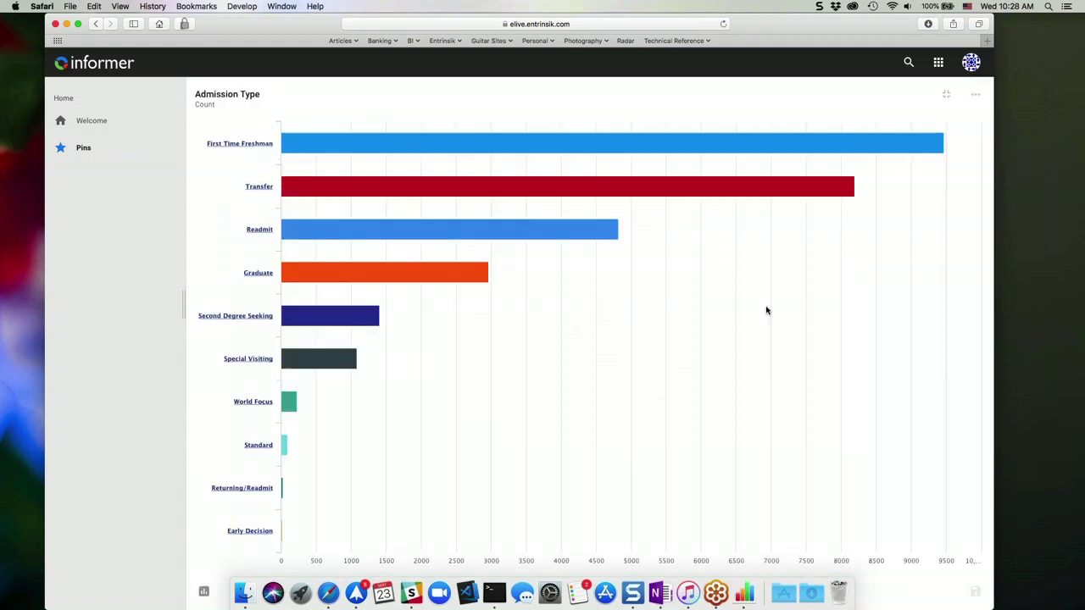
click(948, 97)
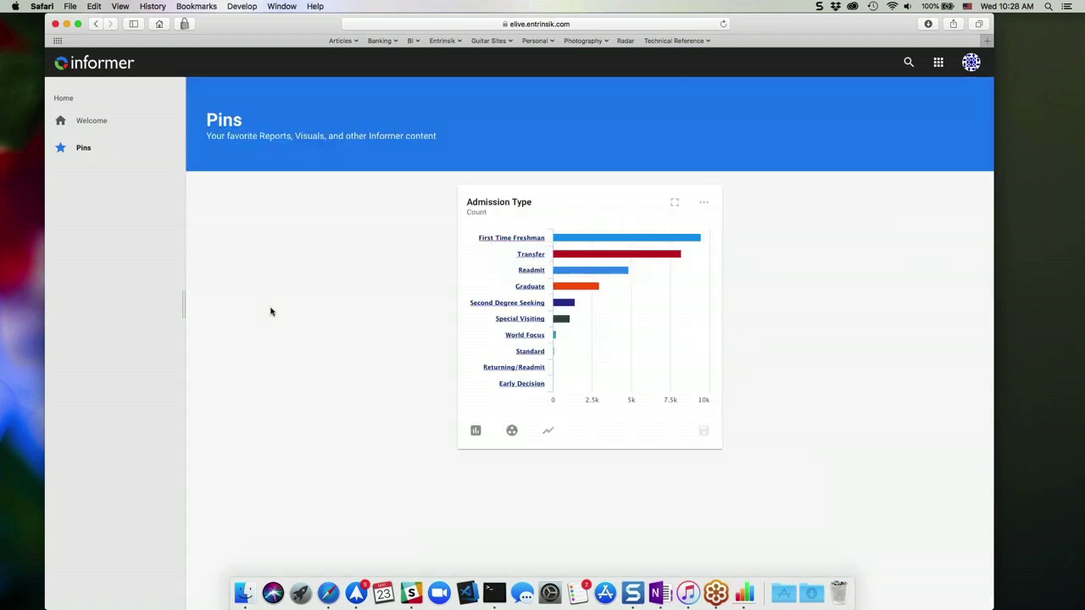
- Return via Welcome to the Ellucian Live Applications dataset and its Discover view
click(90, 128)
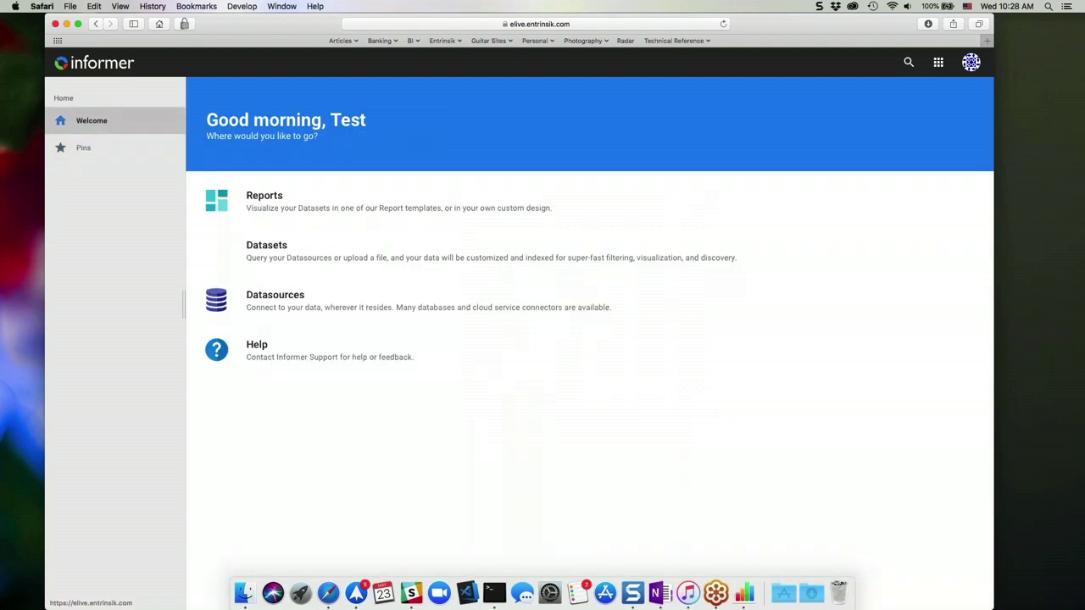
click(365, 268)
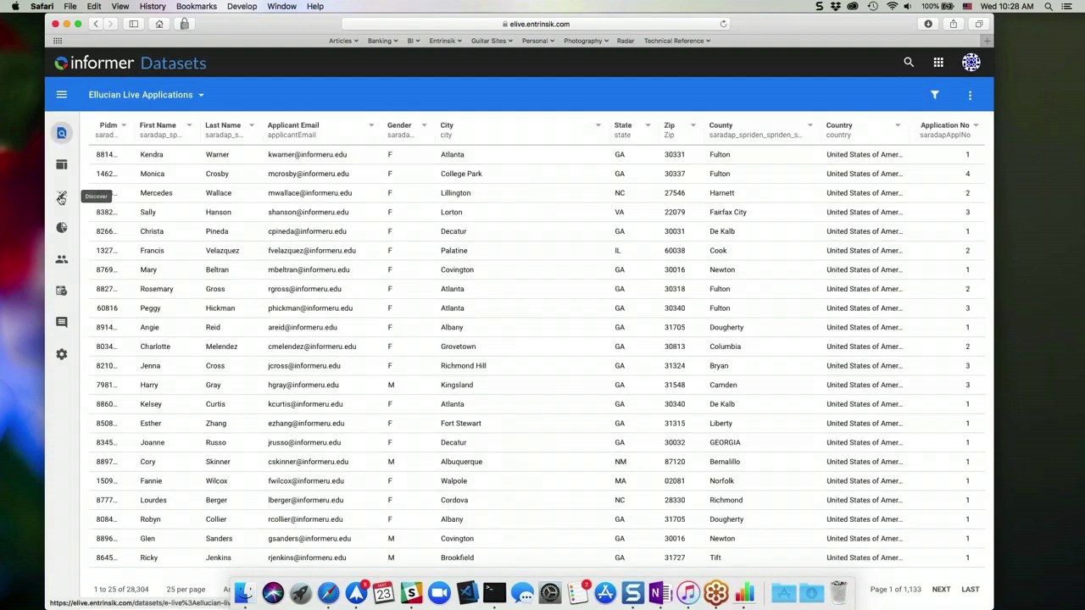
click(60, 198)
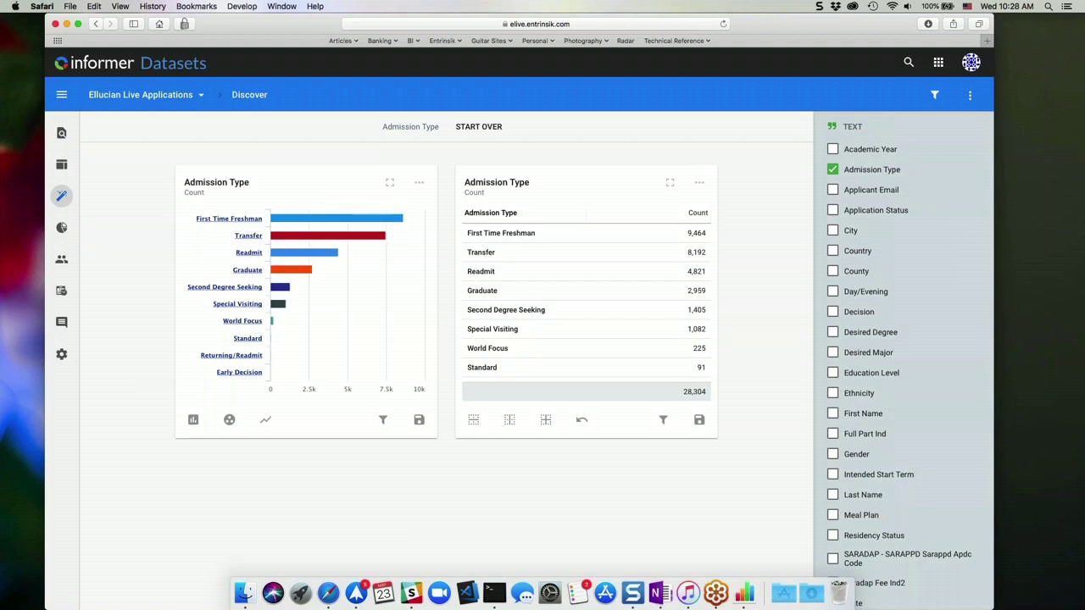
- Revert the Admission Type bar chart to its default and start the discovery over
click(419, 183)
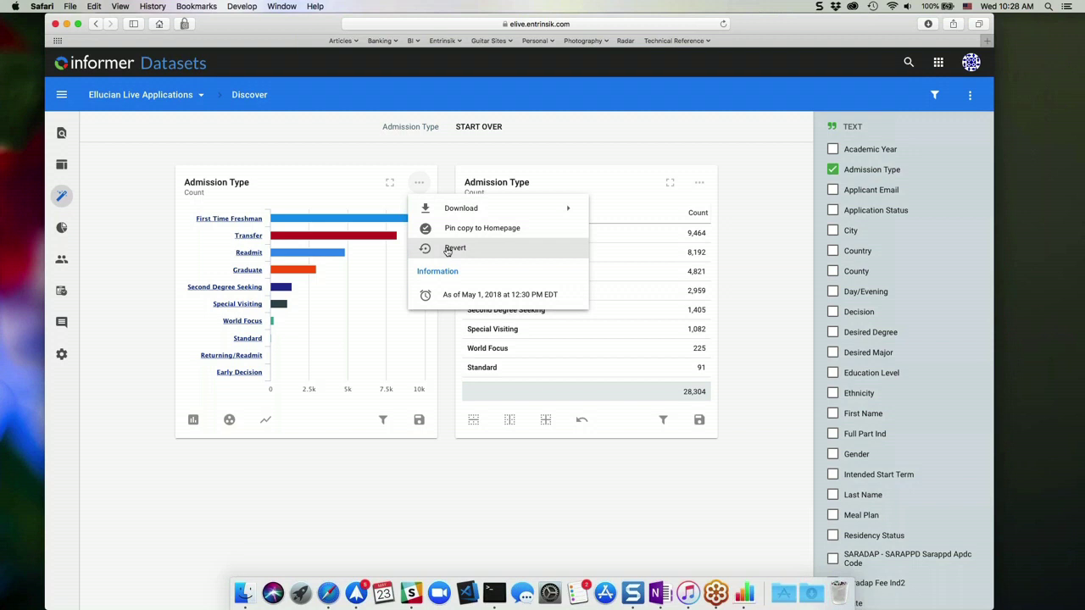
click(449, 251)
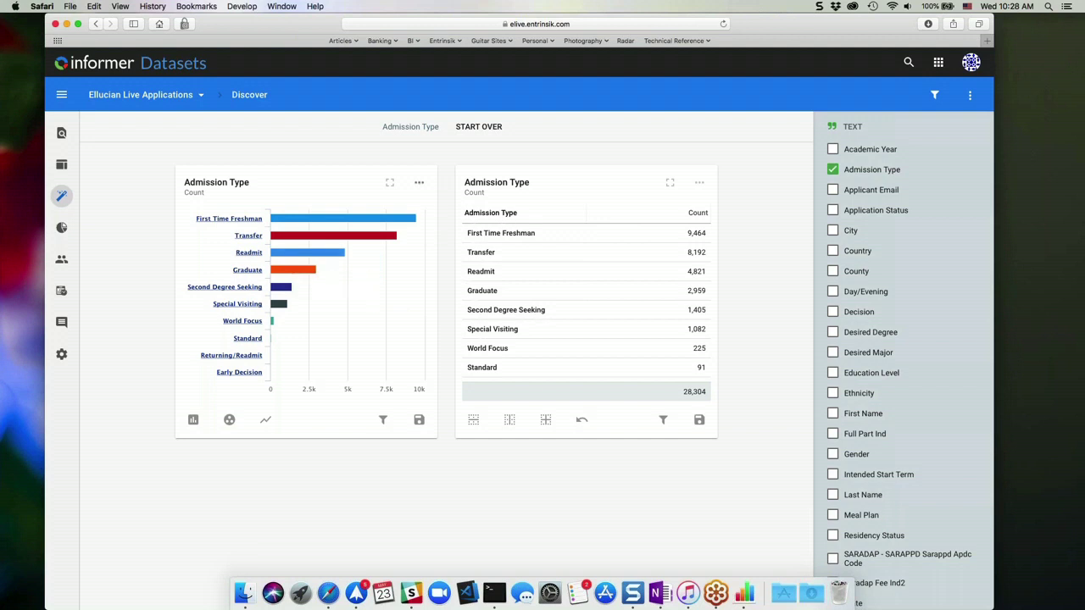
click(419, 182)
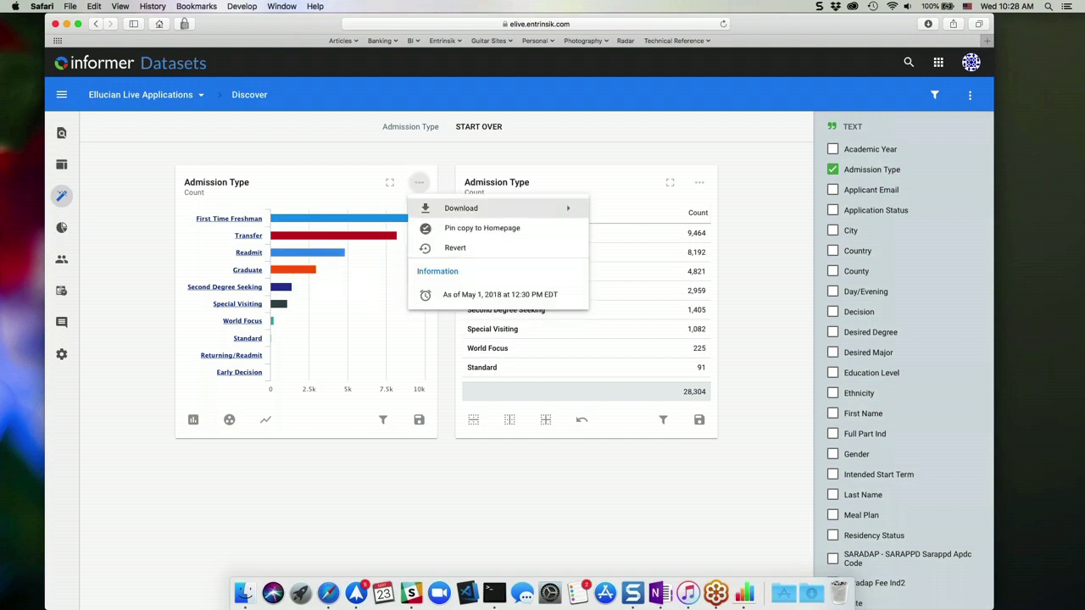
click(316, 160)
- Add the Applied Date field, showing yearly counts spanning 9/9/2004 to 3/4/2016
scroll(906, 440, down, 10)
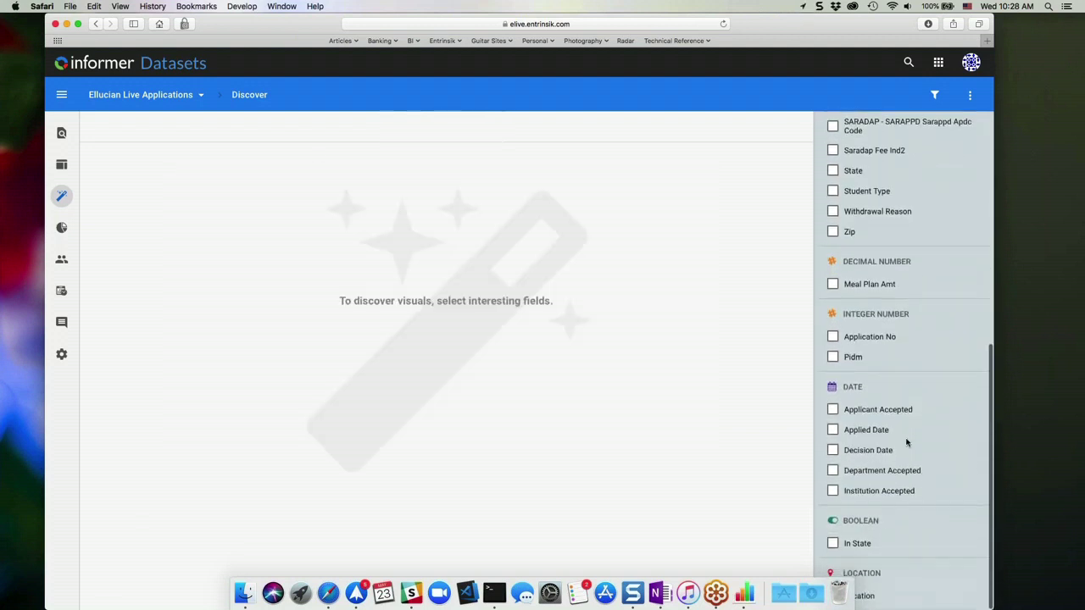
click(835, 430)
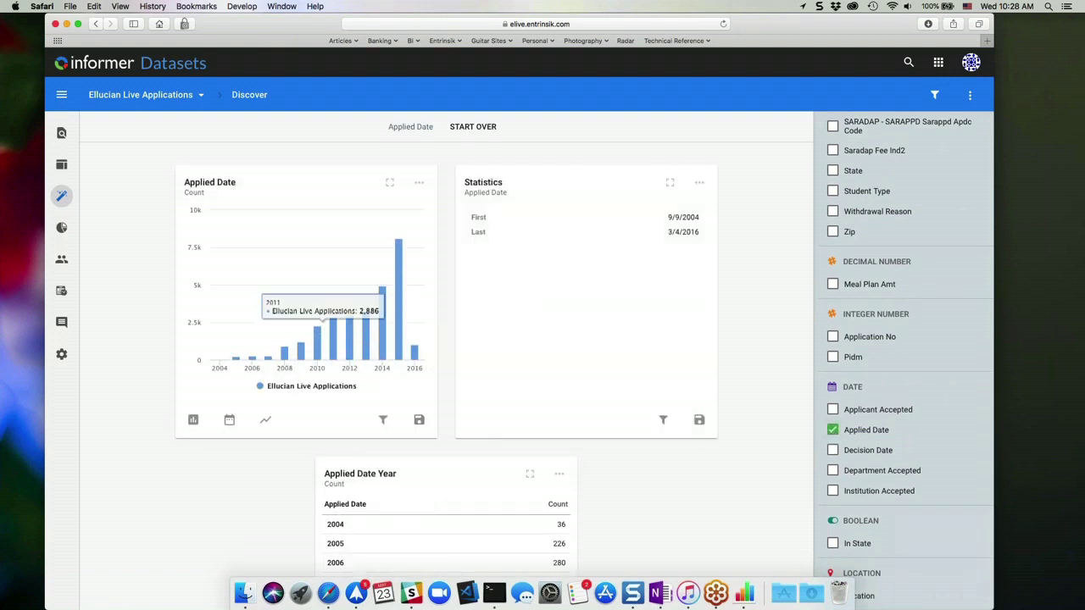
scroll(697, 492, down, 3)
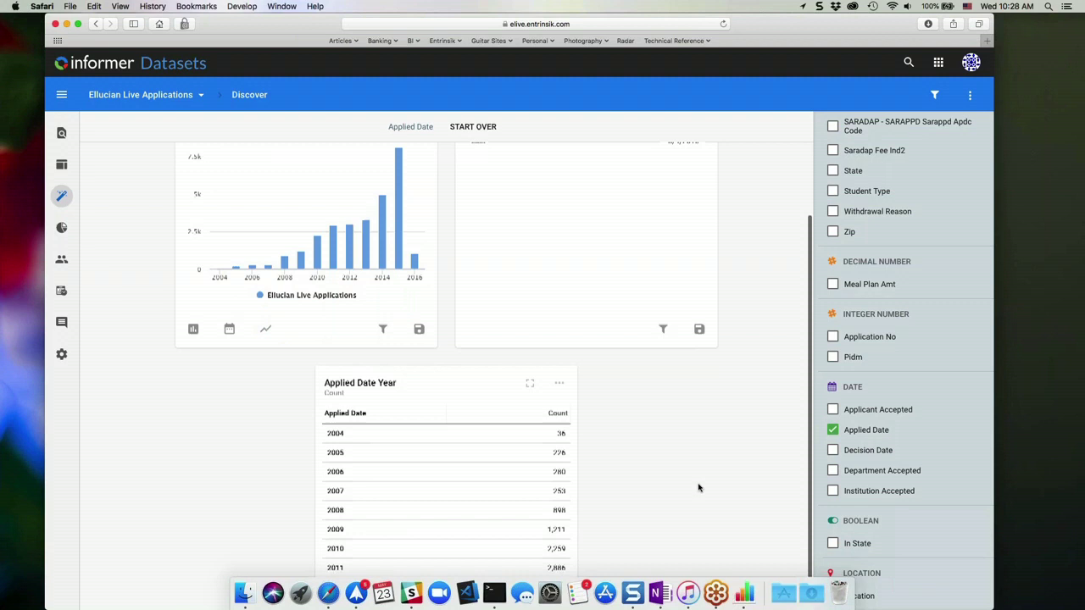
scroll(699, 490, up, 3)
scroll(700, 486, down, 4)
scroll(700, 486, up, 4)
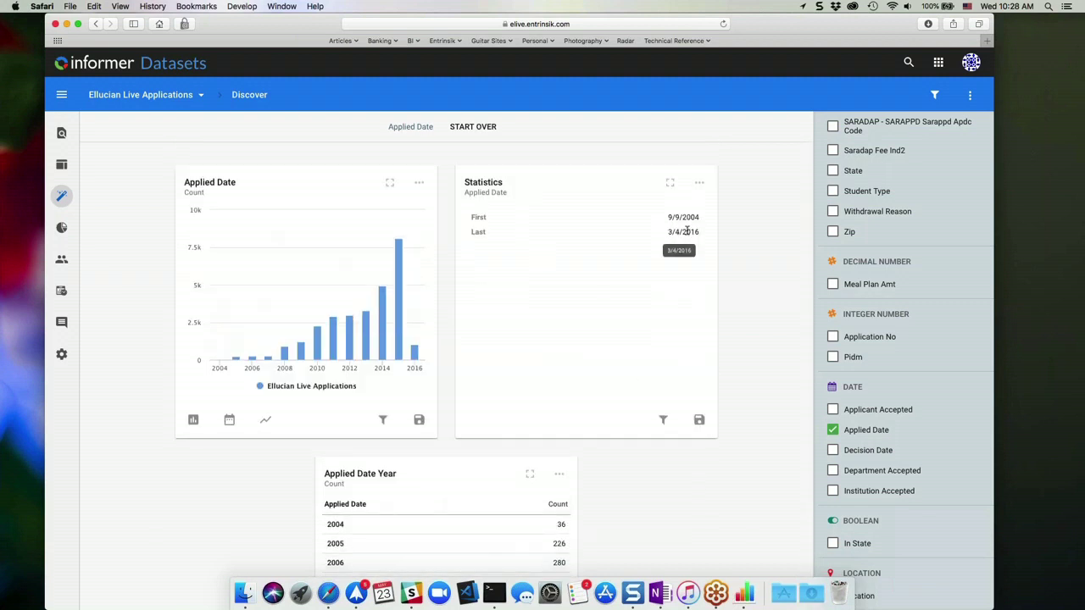
- Change the Applied Date yearly count chart type from columns to Line
scroll(669, 499, down, 5)
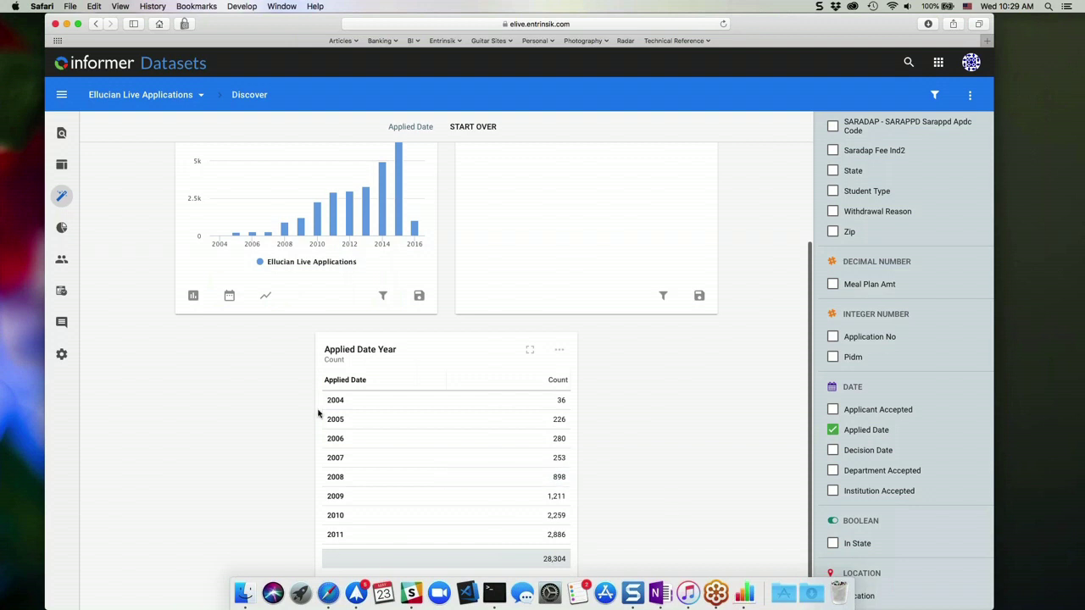
scroll(733, 464, up, 1)
scroll(733, 464, up, 3)
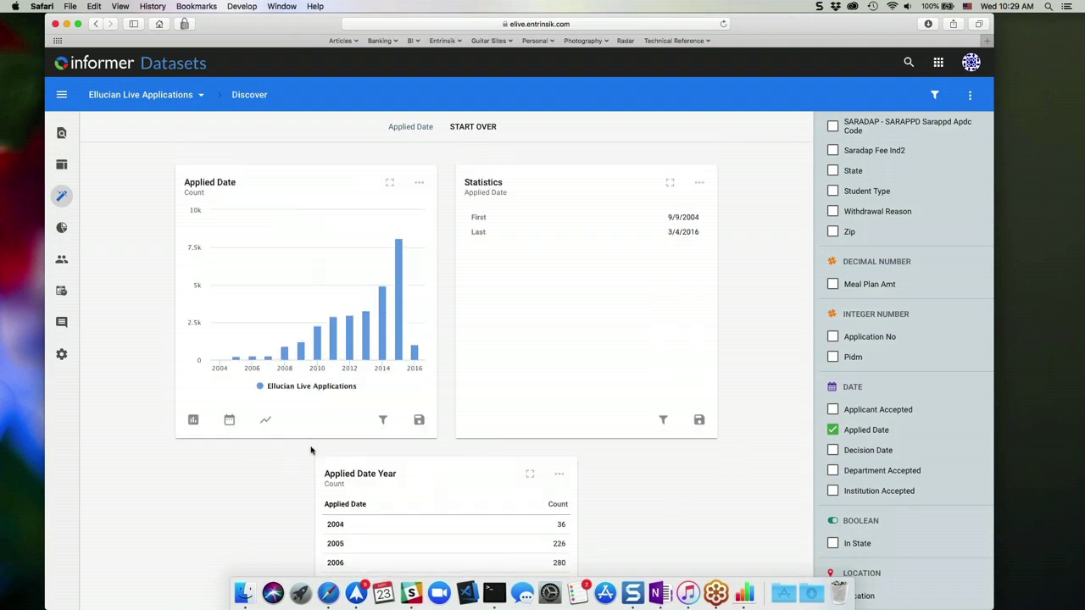
click(193, 420)
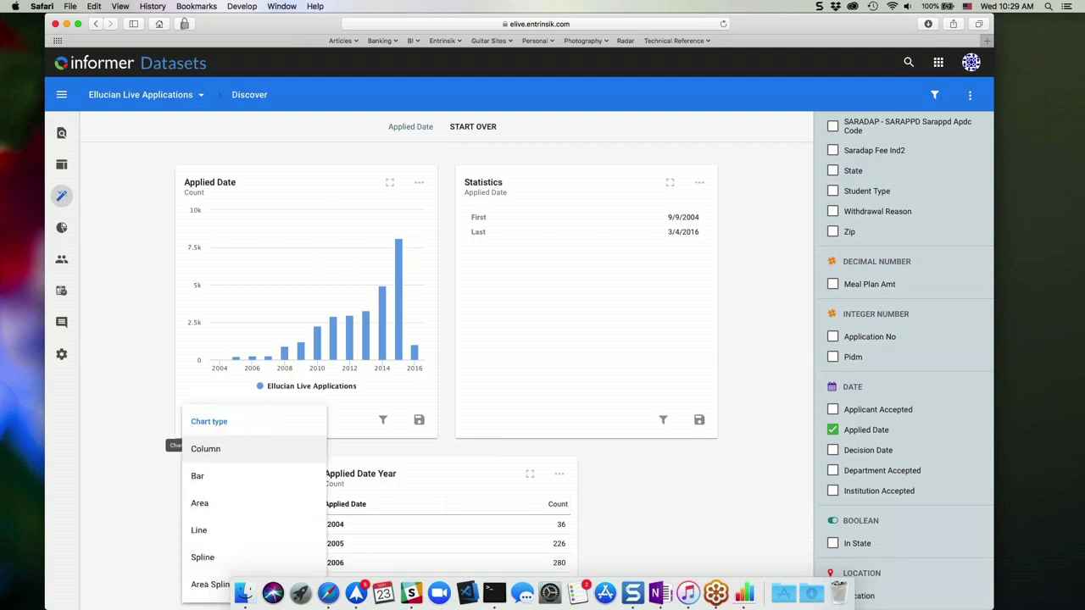
click(198, 530)
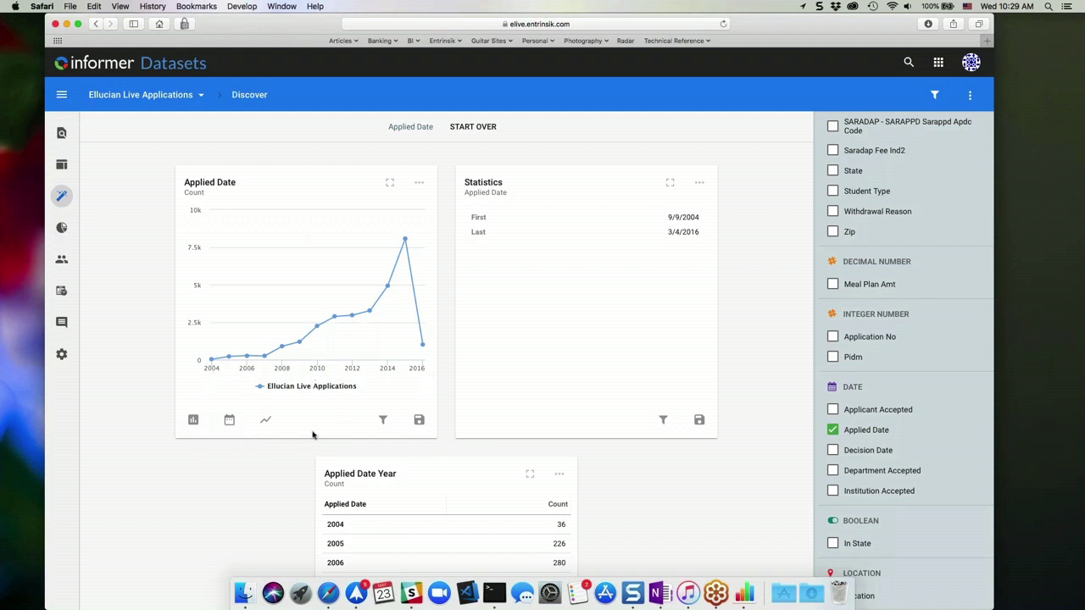
click(229, 419)
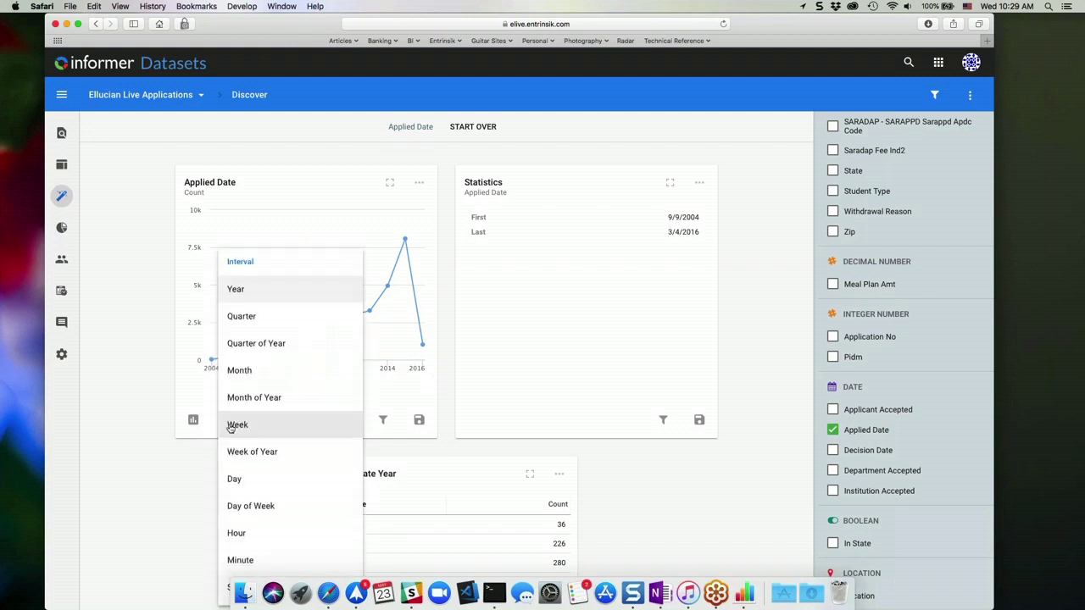
click(271, 370)
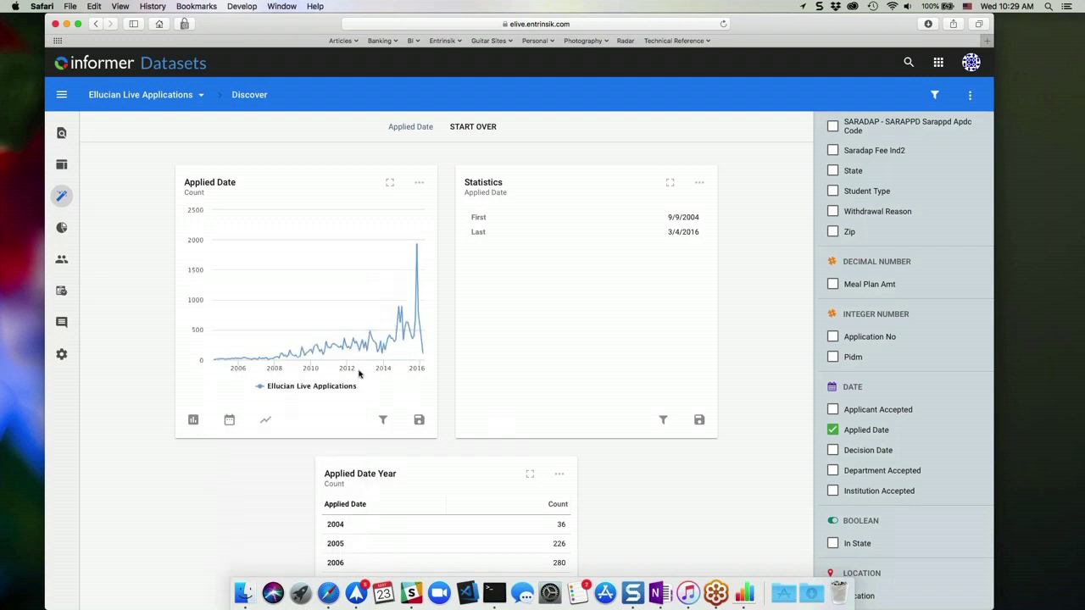
mouse_move(373, 335)
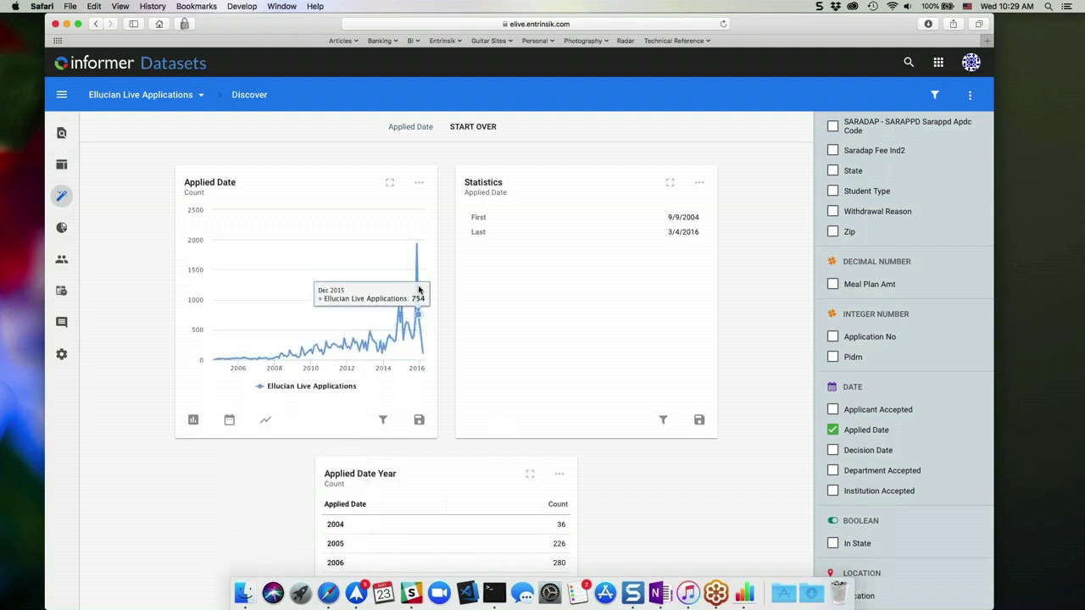
click(229, 420)
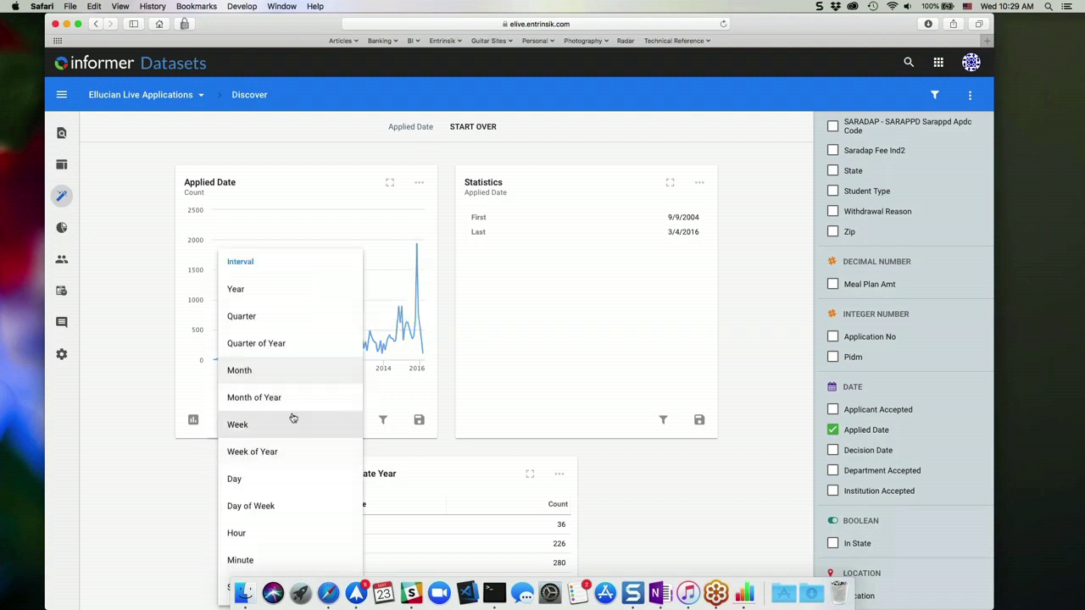
click(263, 402)
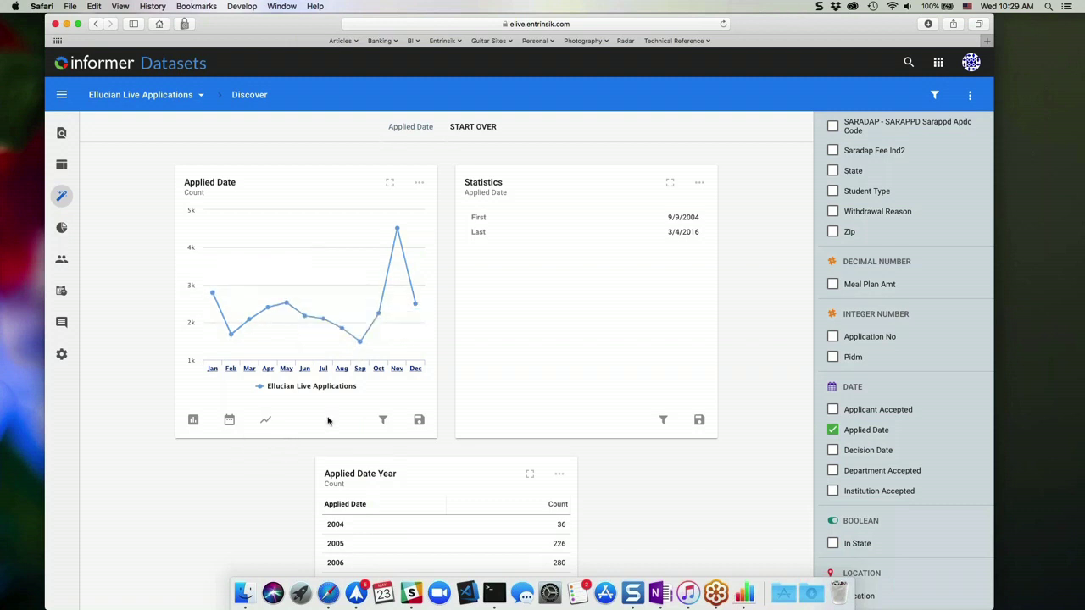
- Split the monthly Applied Date line by Gender and hide the N series, leaving F and M
click(266, 422)
scroll(339, 444, down, 4)
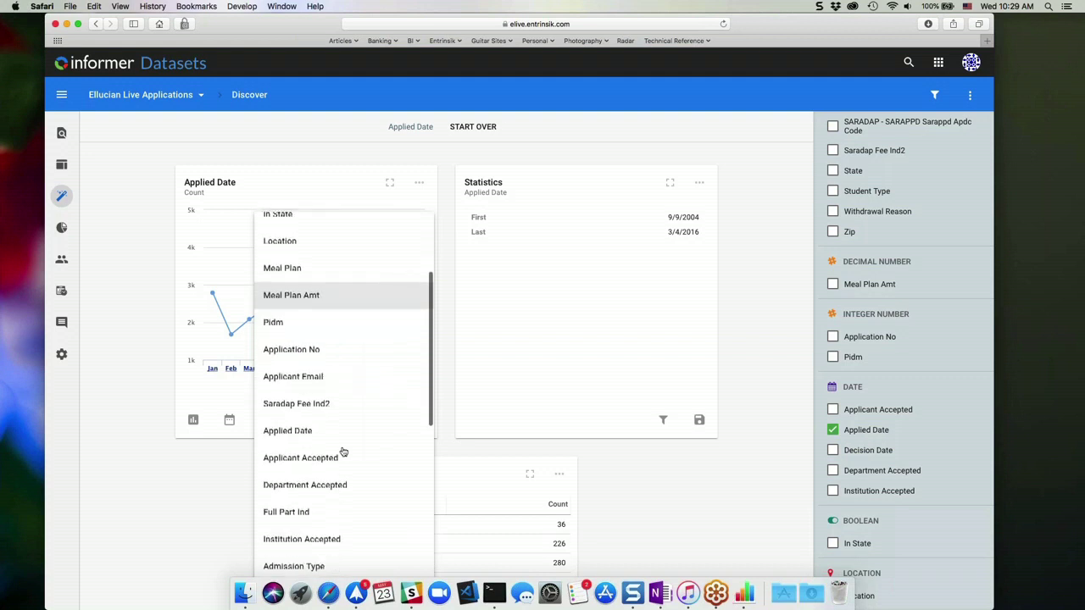
scroll(343, 452, down, 10)
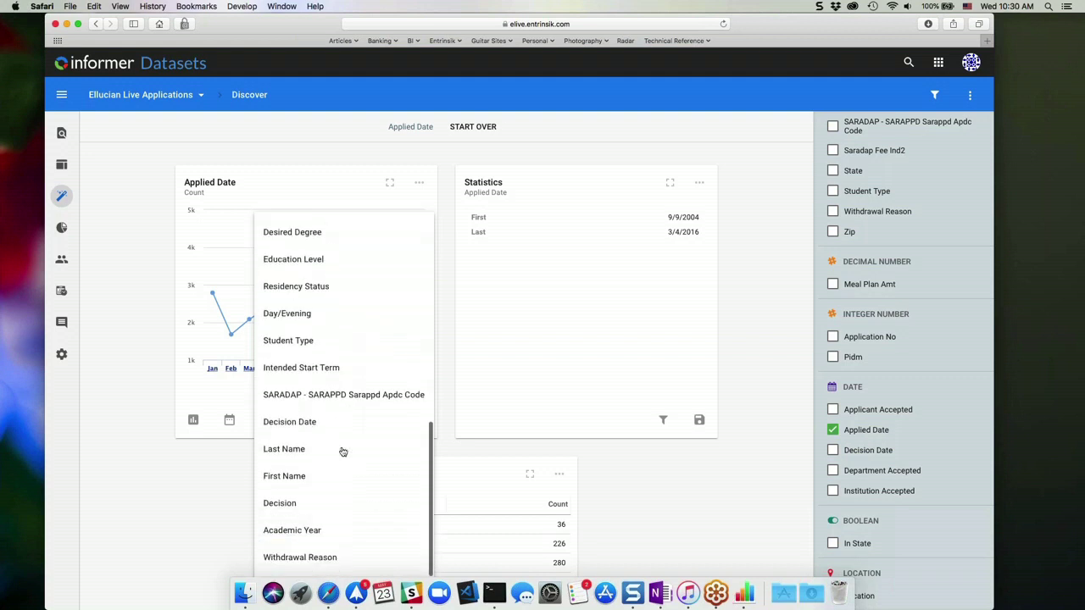
scroll(343, 452, down, 3)
click(346, 514)
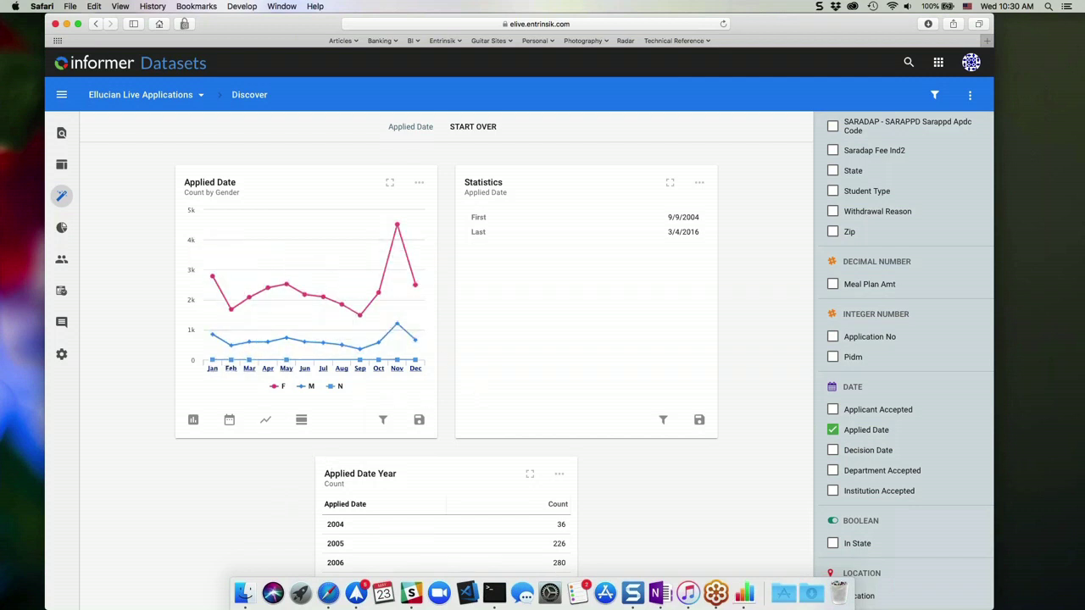
click(332, 388)
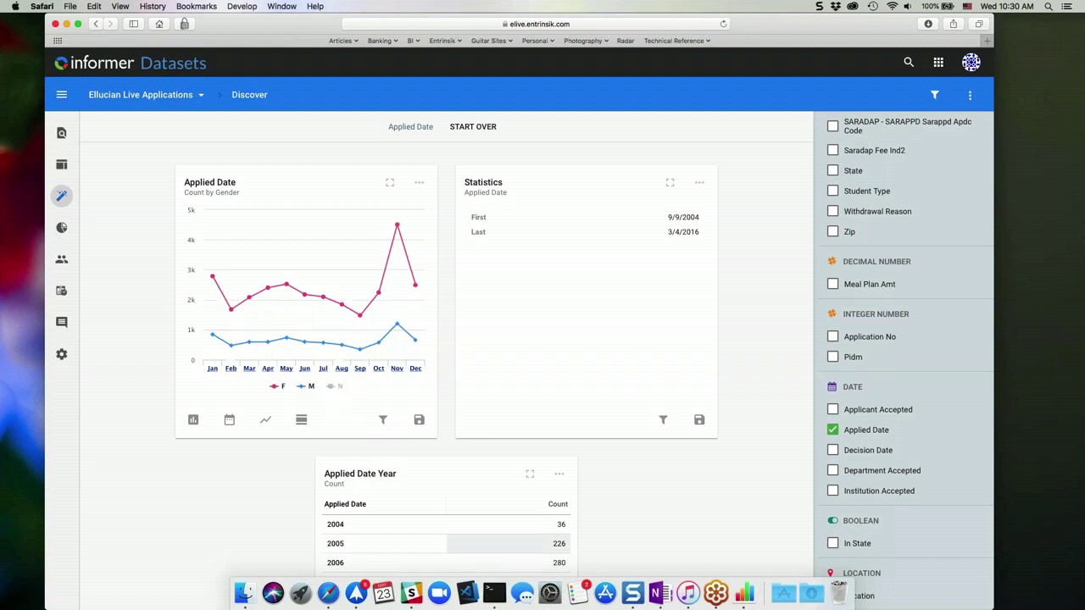
- Swap Applied Date for In State to view its 82% gauge, then remove In State
click(866, 430)
click(948, 544)
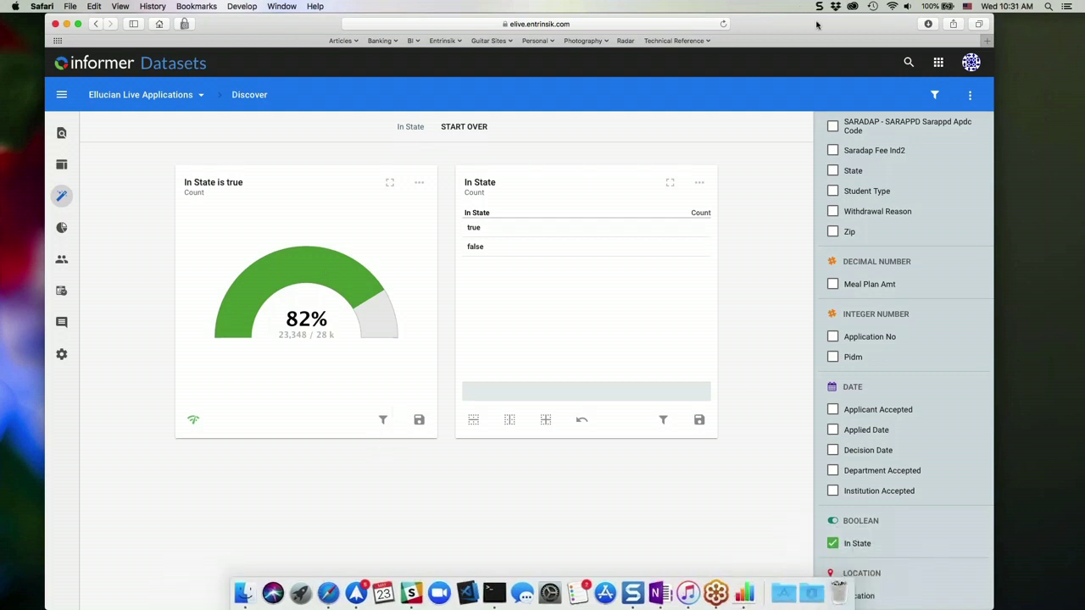
click(833, 543)
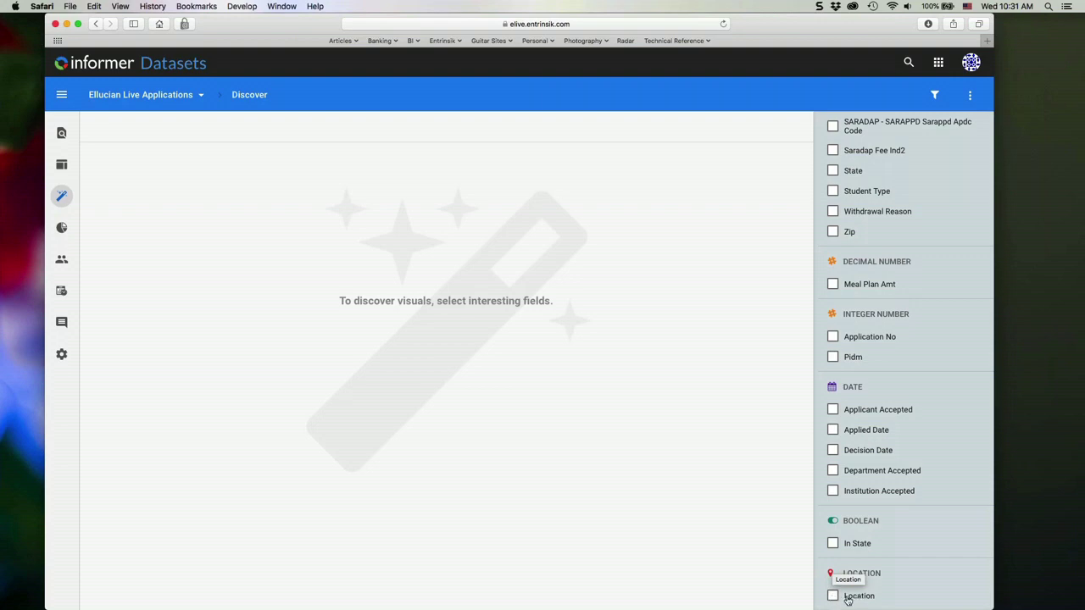
- In the raw data table, widen the Location column to show full coordinates, then return to Discover
click(62, 134)
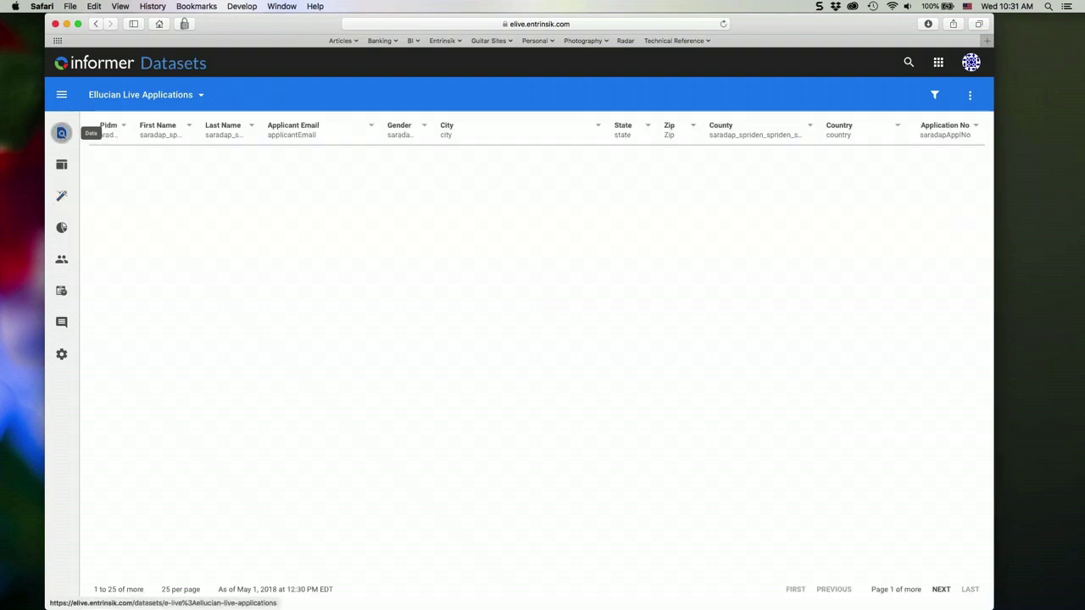
scroll(600, 283, right, 10)
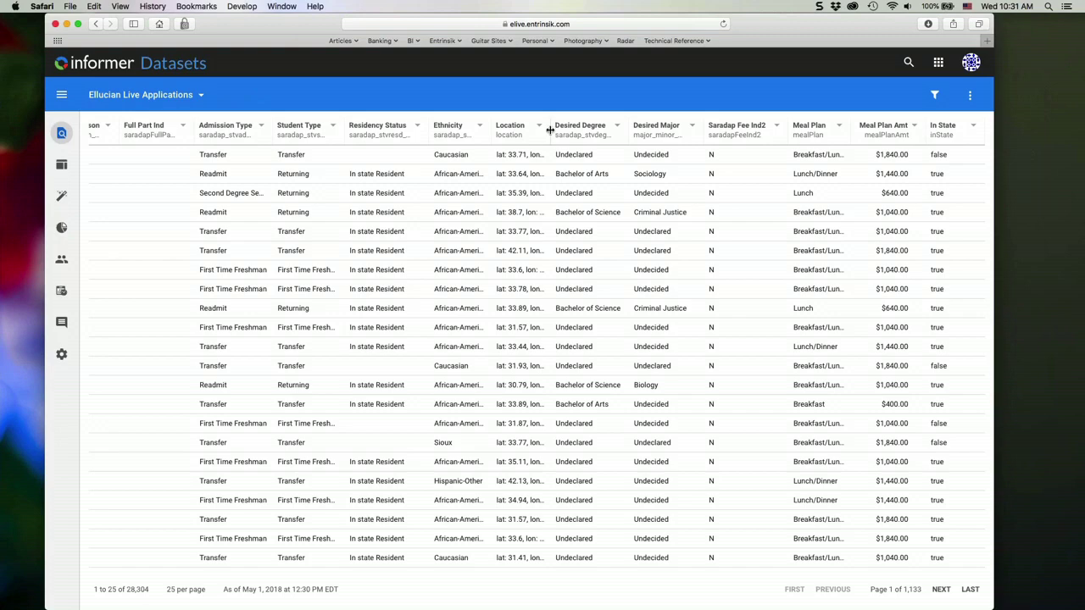
drag(550, 129, 604, 132)
scroll(465, 270, left, 10)
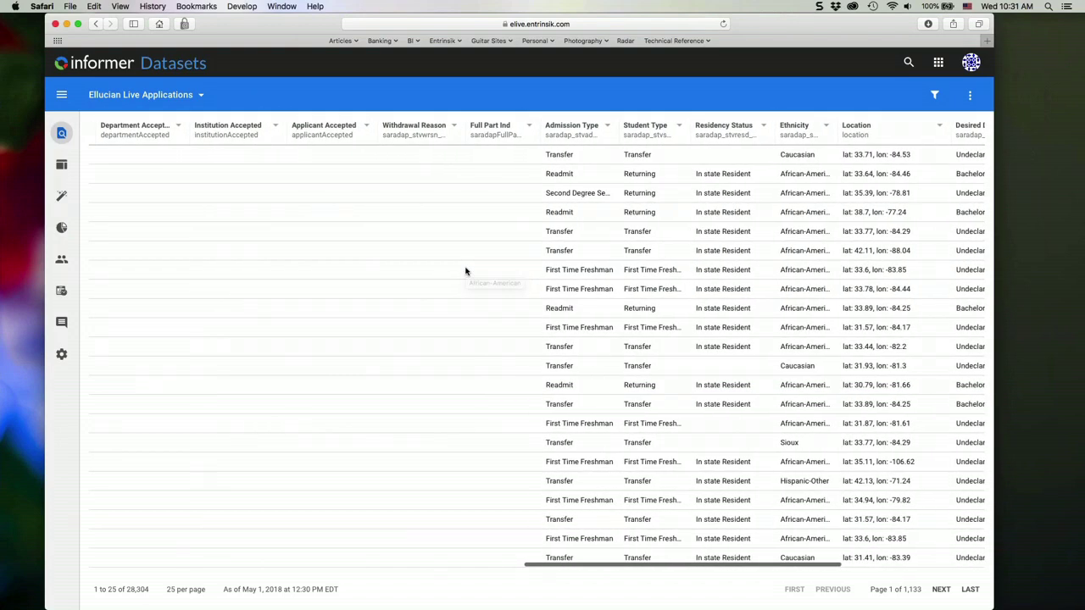
scroll(465, 271, left, 10)
scroll(462, 271, left, 12)
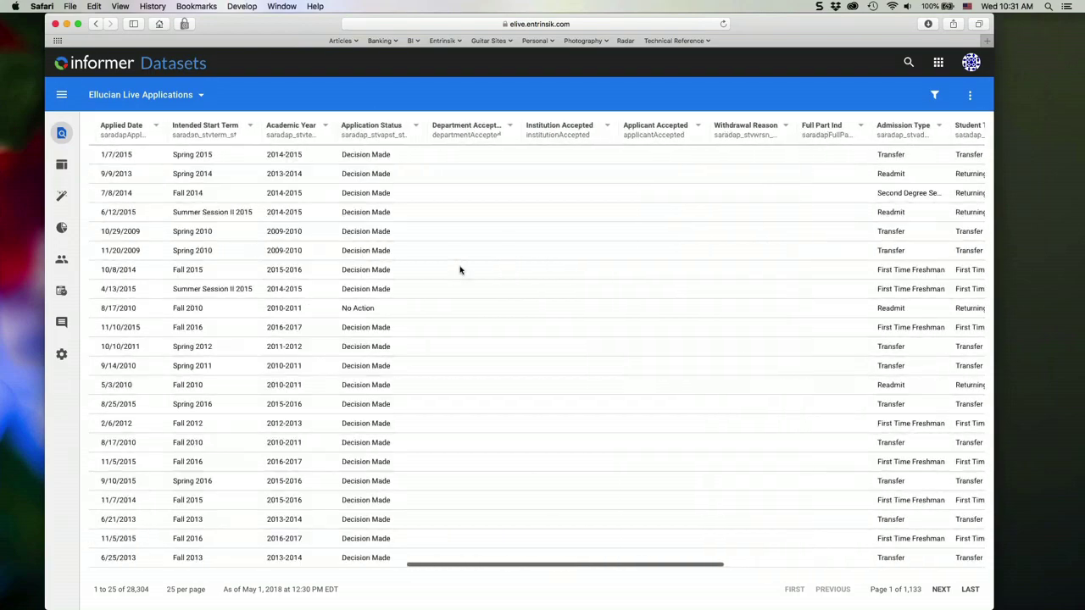
scroll(460, 269, left, 5)
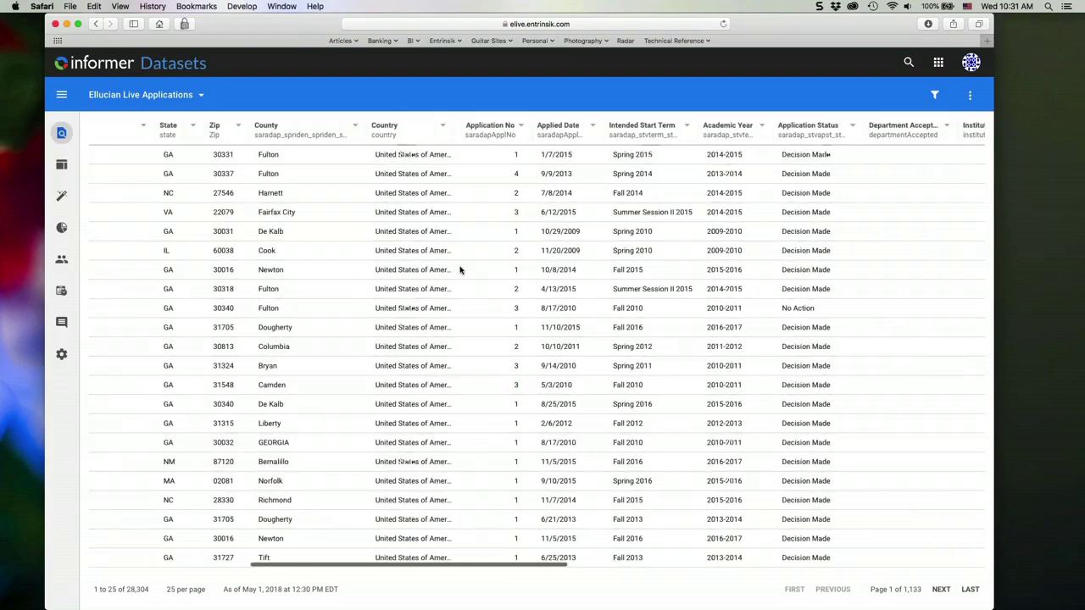
scroll(220, 213, down, 1)
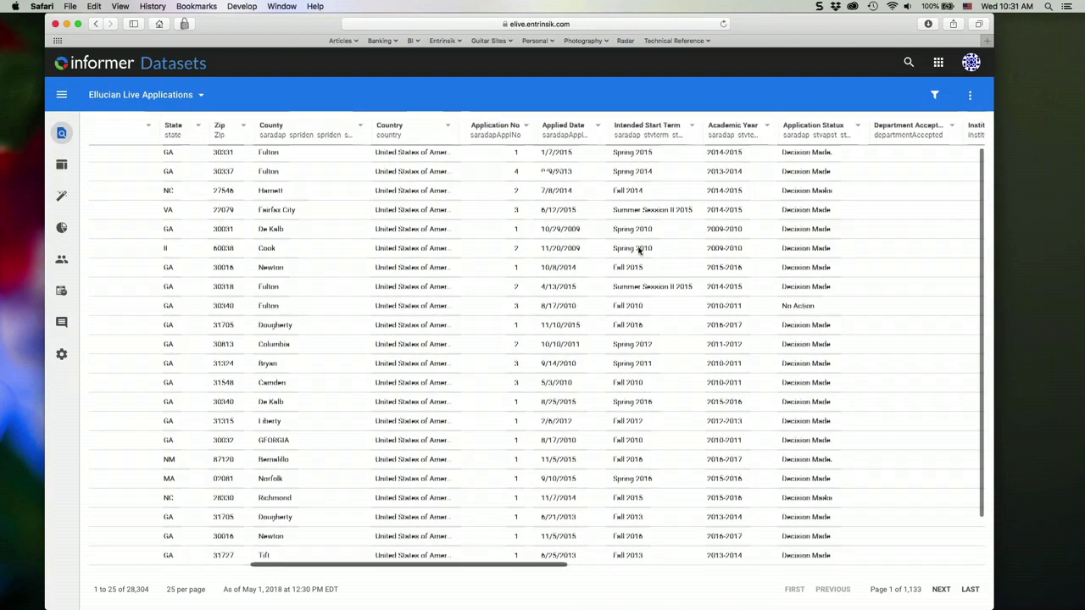
scroll(641, 248, right, 15)
scroll(642, 250, right, 10)
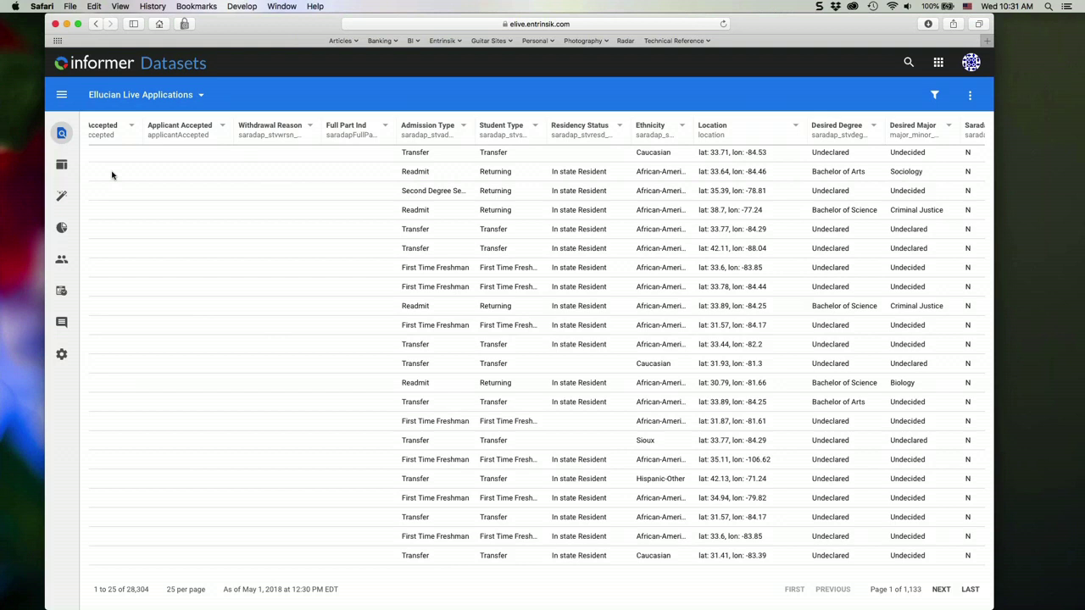
click(61, 196)
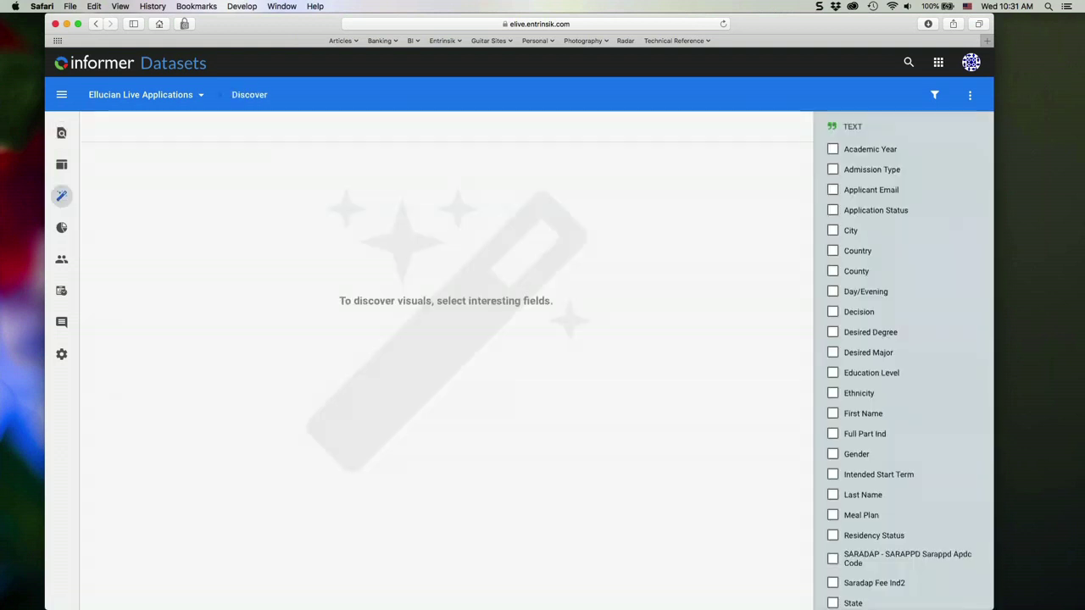
- Add Location as a Google map showing numbered markers instead of heat
scroll(903, 483, down, 10)
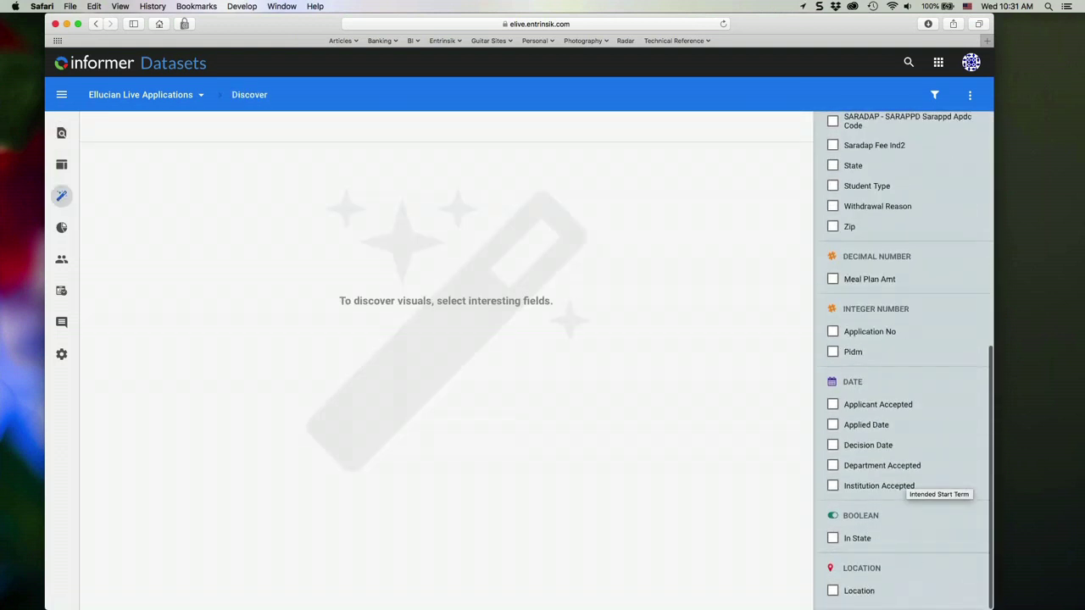
click(833, 591)
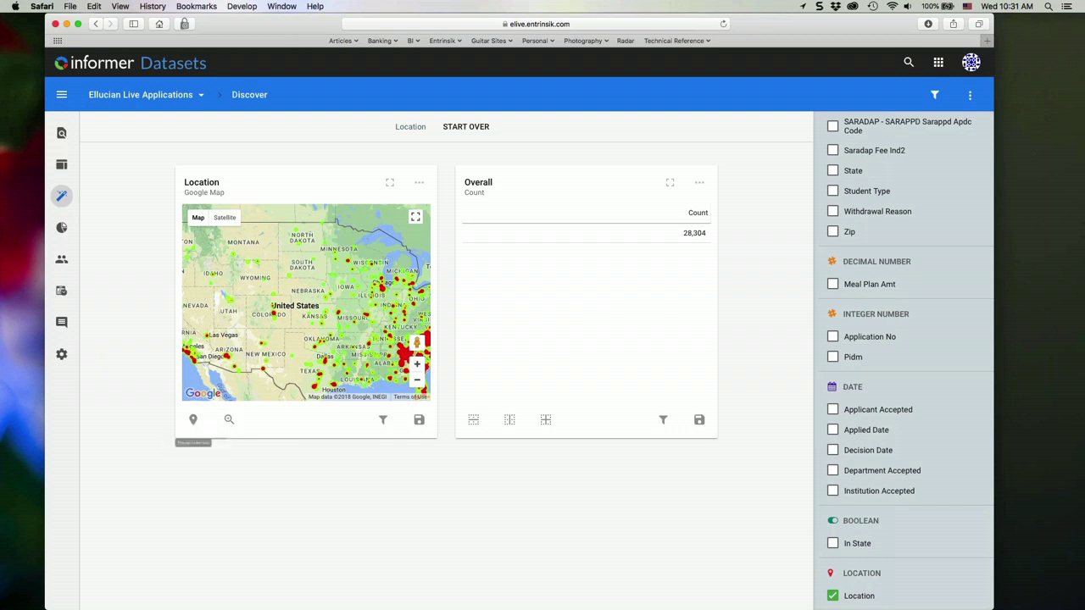
click(194, 420)
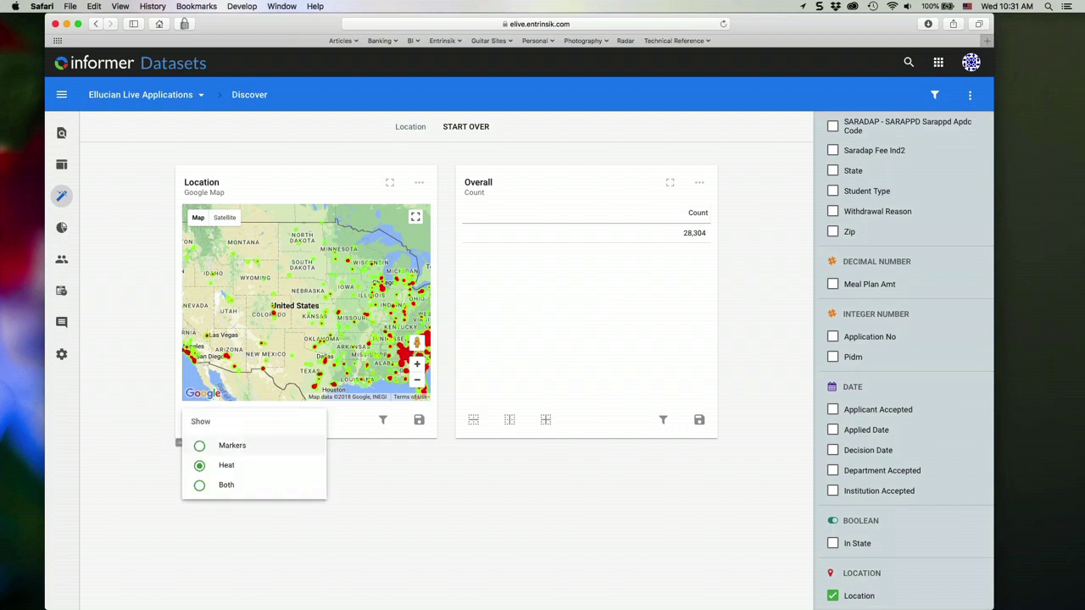
click(280, 445)
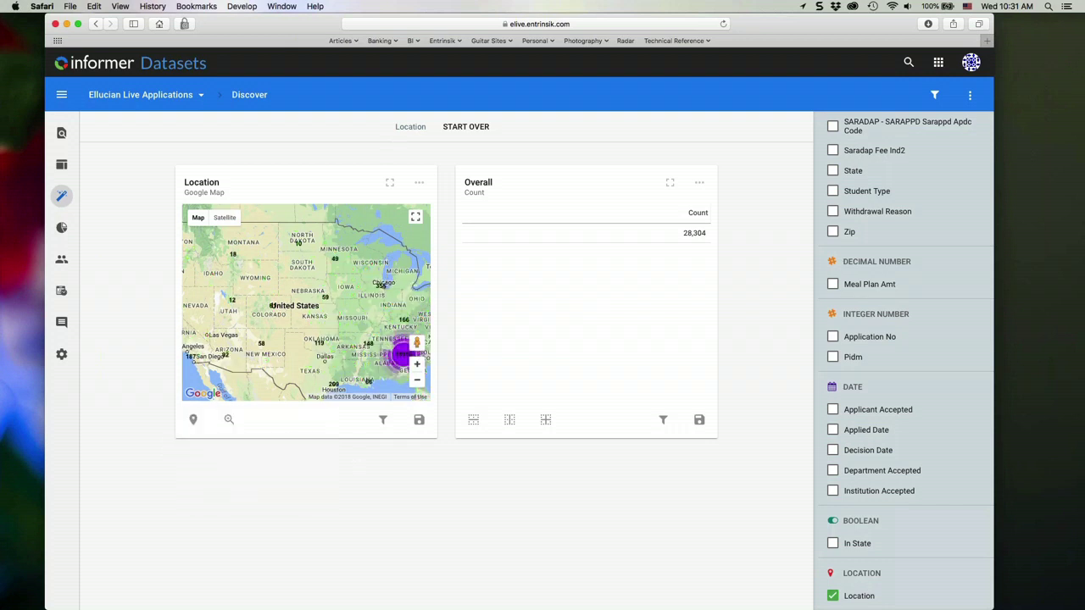
- Zoom the map out to North America and pan east to Georgia
click(229, 420)
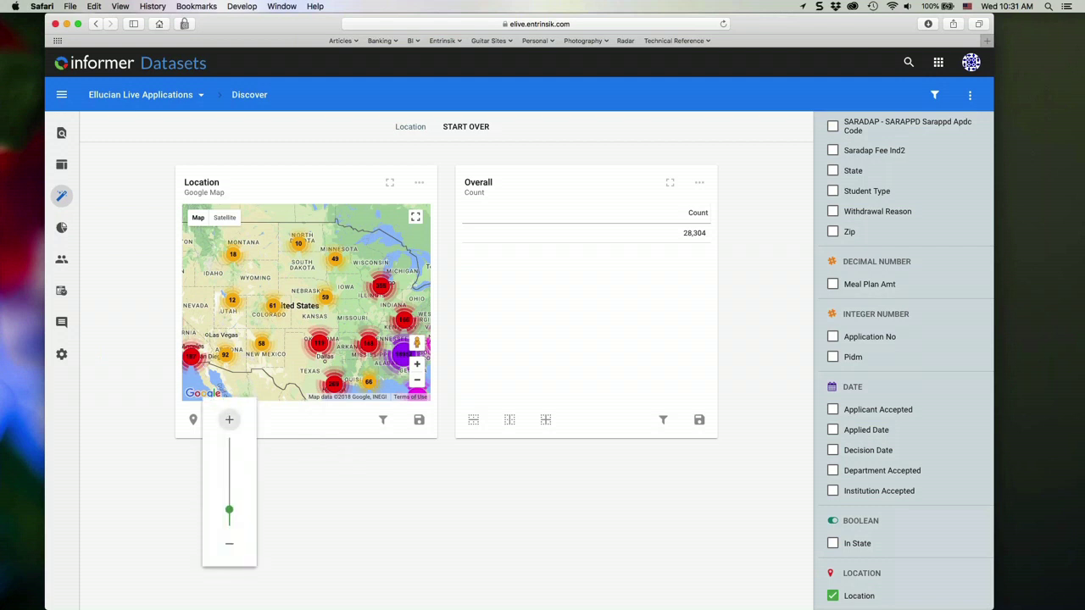
click(232, 548)
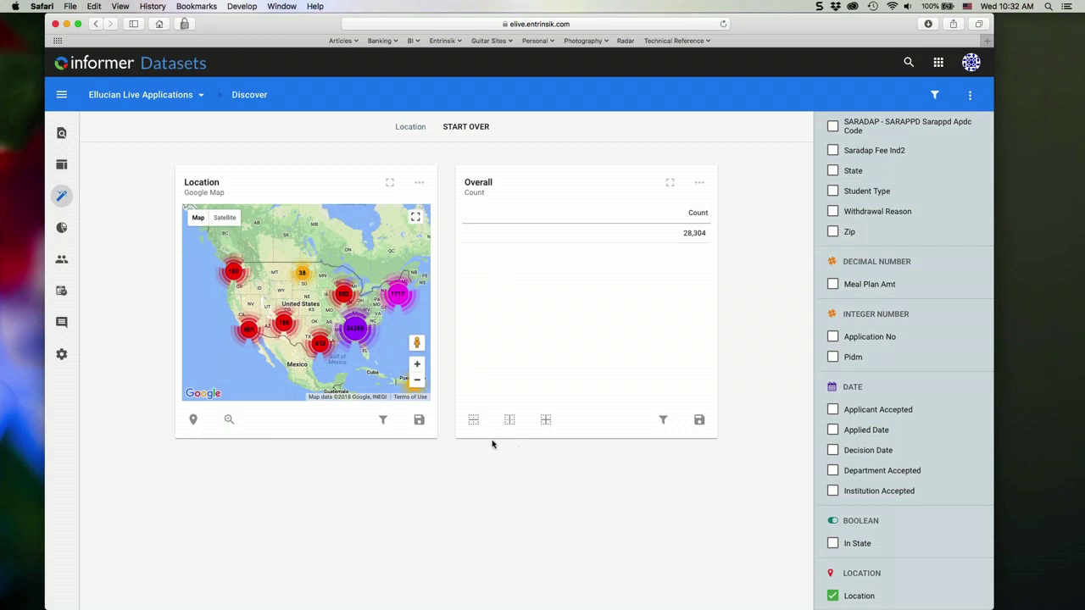
scroll(280, 354, up, 5)
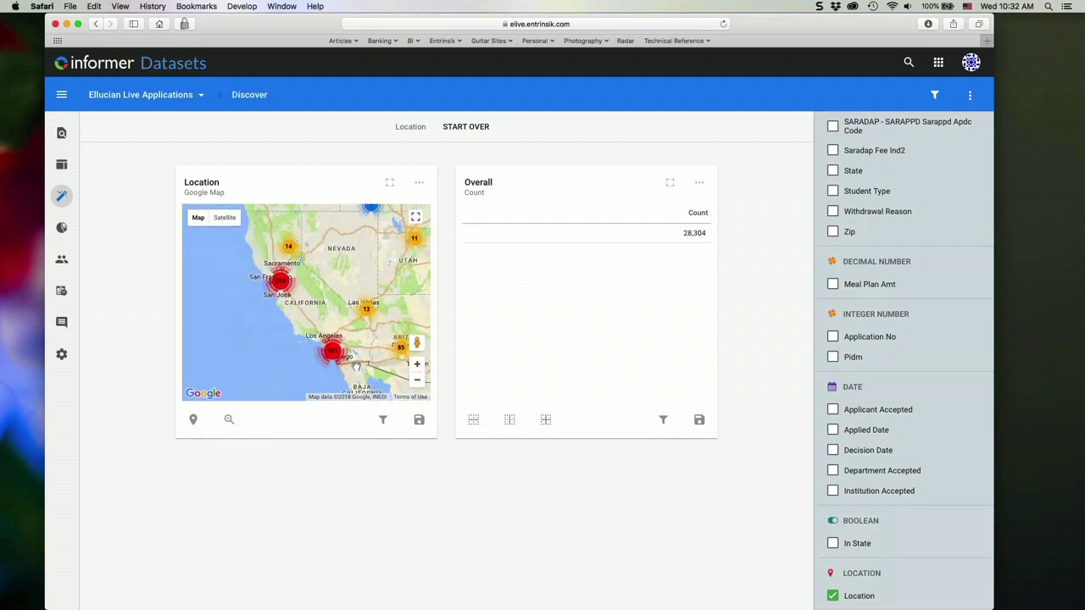
drag(398, 339, 212, 279)
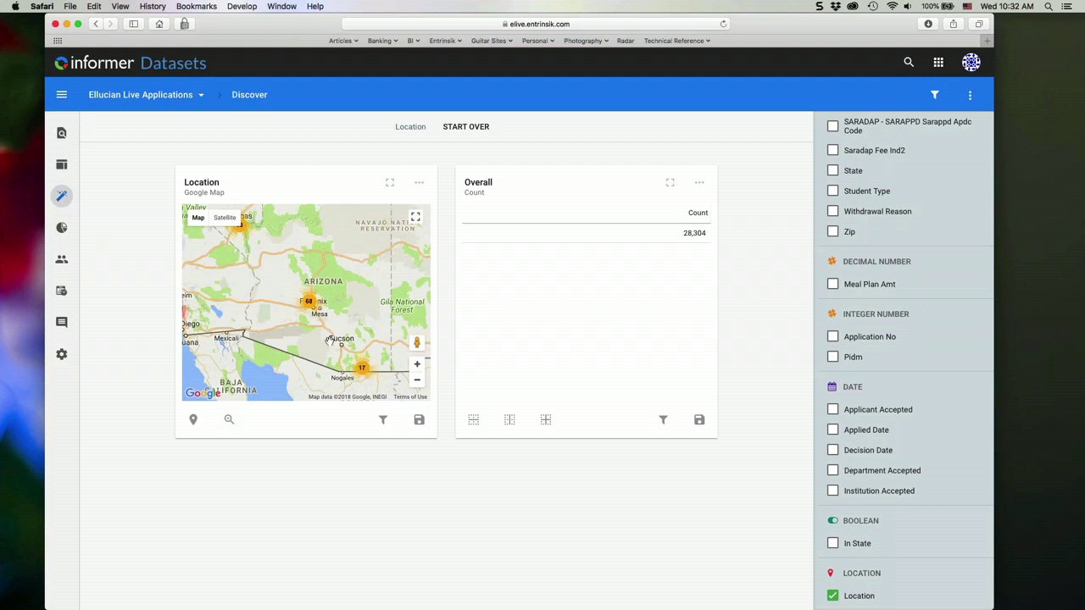
drag(406, 322, 212, 296)
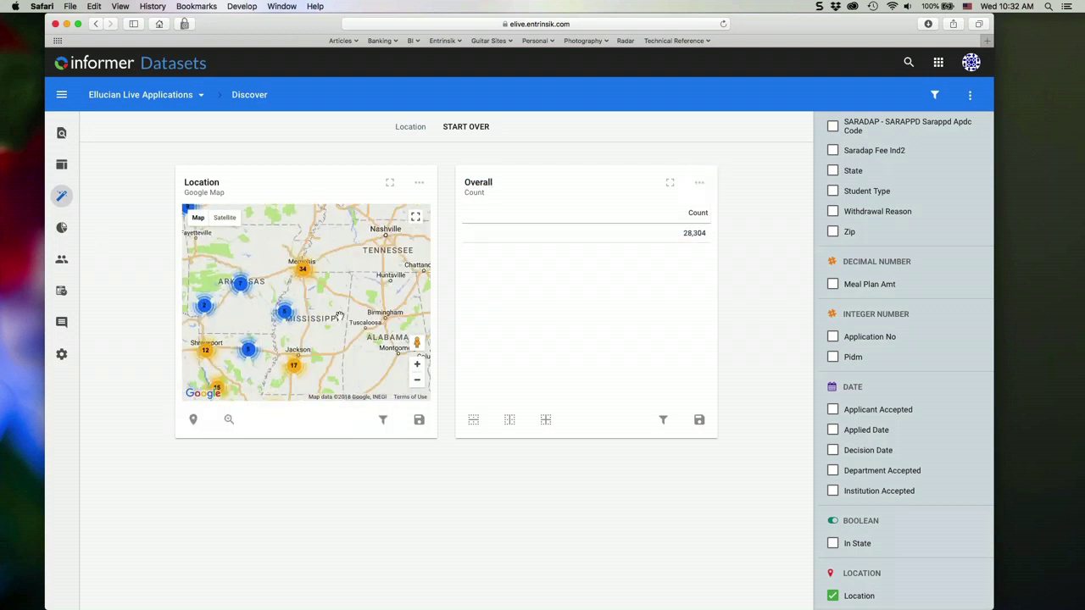
drag(407, 326, 333, 326)
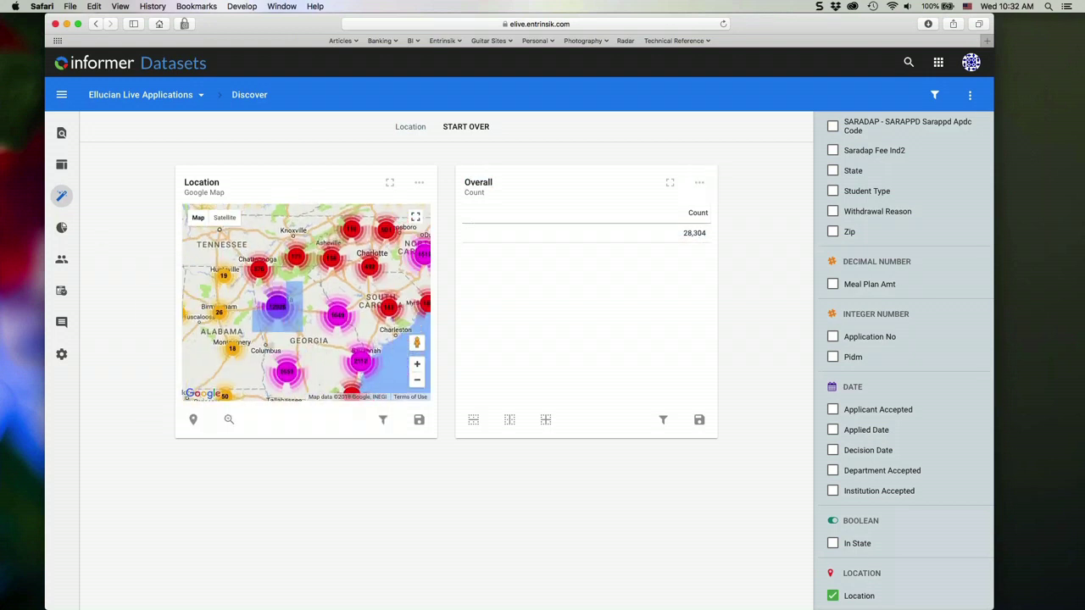